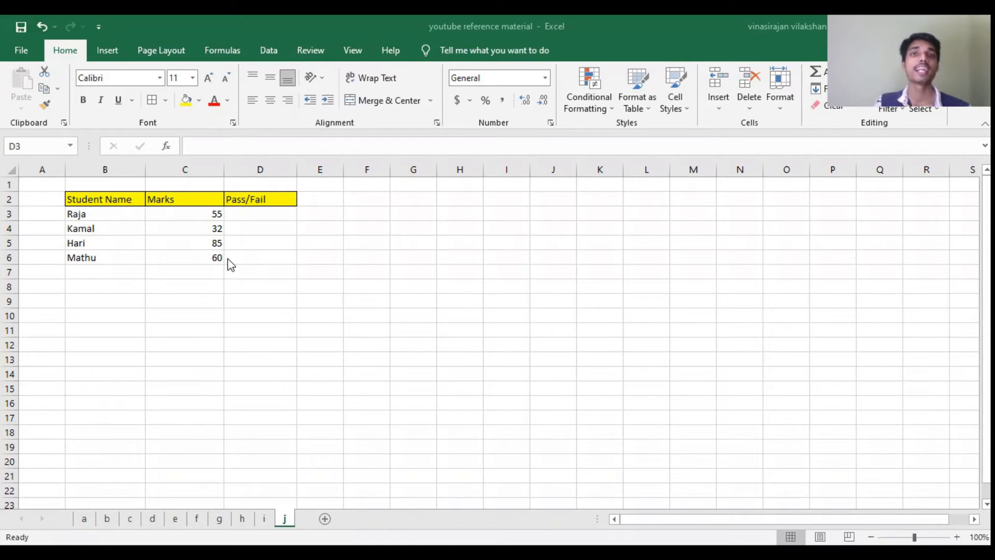
{"action": "left_click", "coordinate": [217, 215]}
{"action": "left_click_drag", "start_coordinate": [218, 219], "coordinate": [215, 239]}
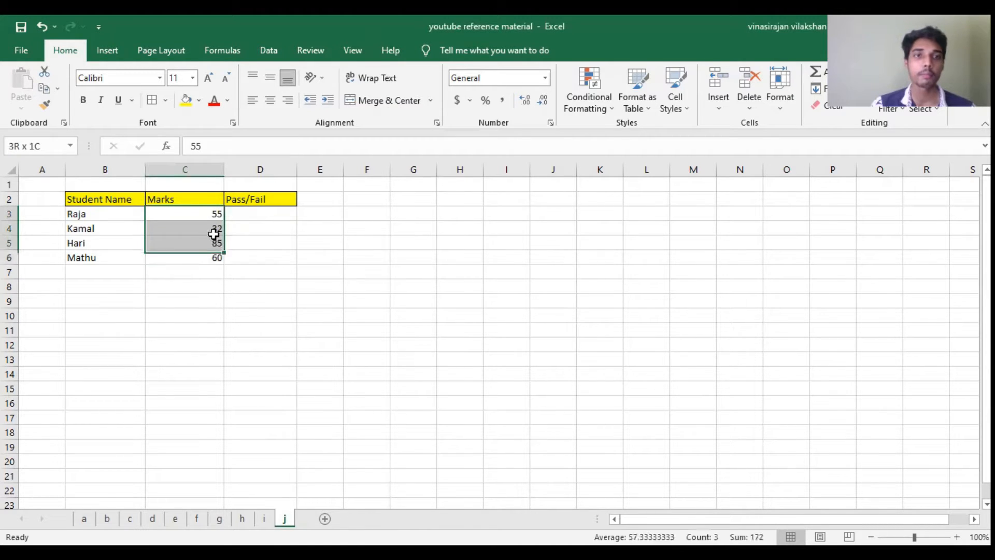
{"action": "left_click", "coordinate": [213, 213]}
Step: Start an IF formula in D3 with the logical test C3>=35
{"action": "left_click", "coordinate": [251, 214]}
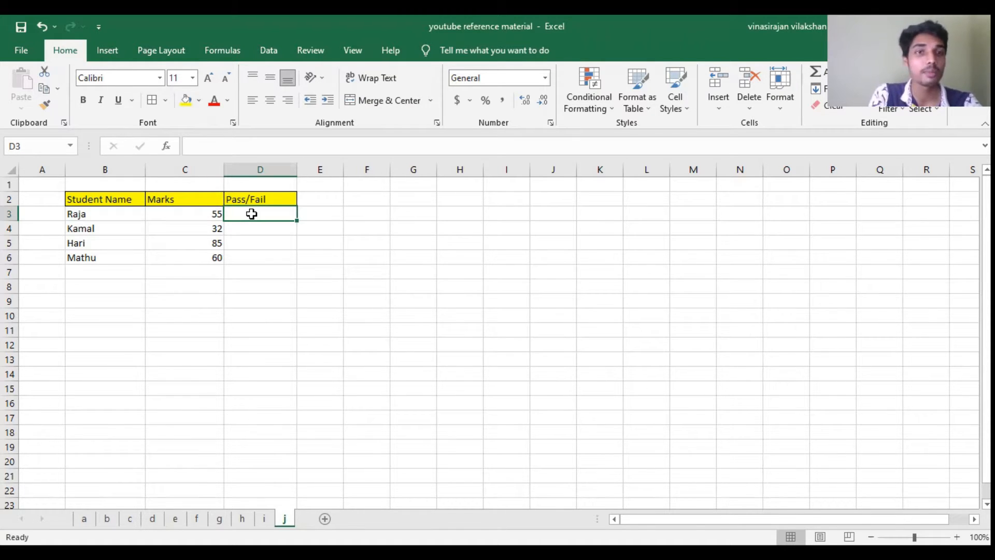
{"action": "type", "text": "="}
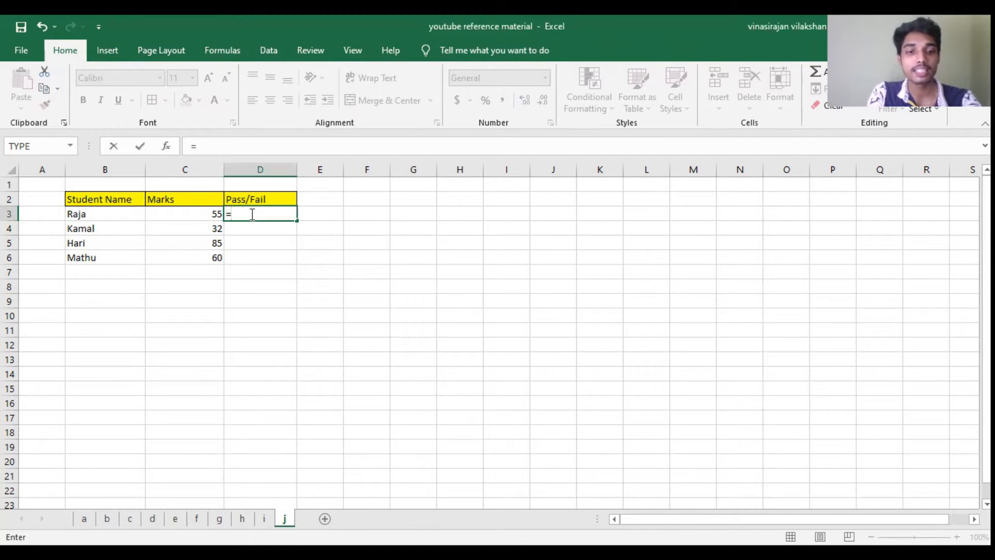
{"action": "type", "text": "IF"}
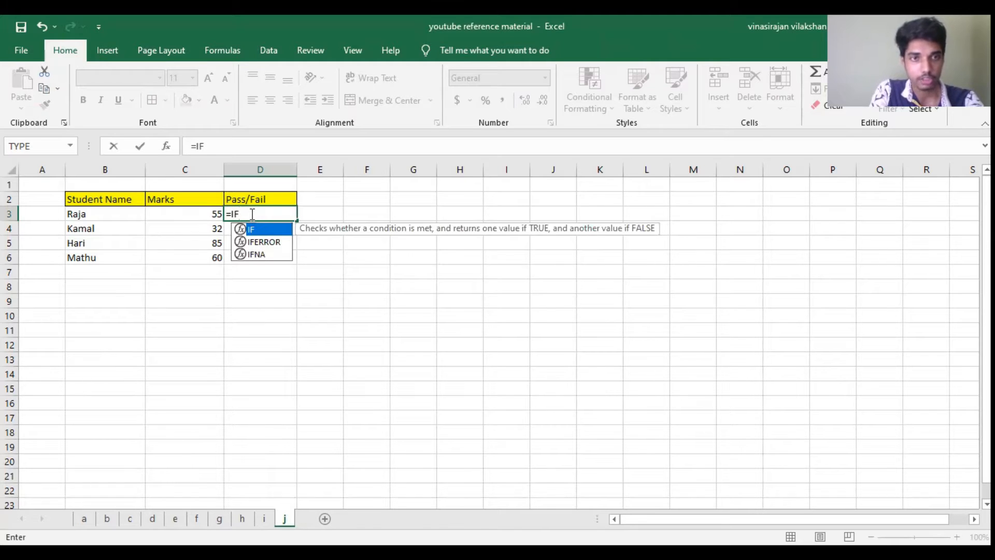
{"action": "type", "text": "("}
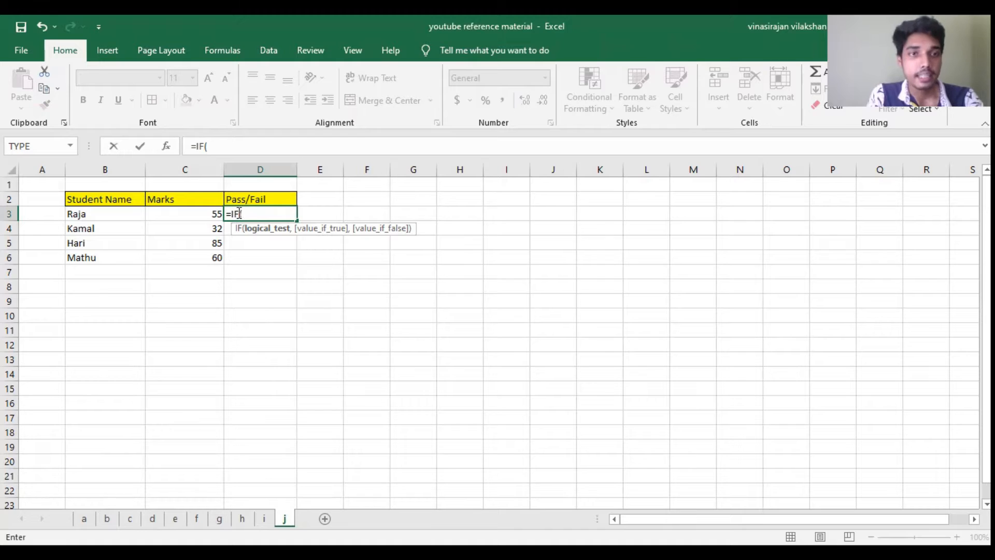
{"action": "left_click", "coordinate": [183, 213]}
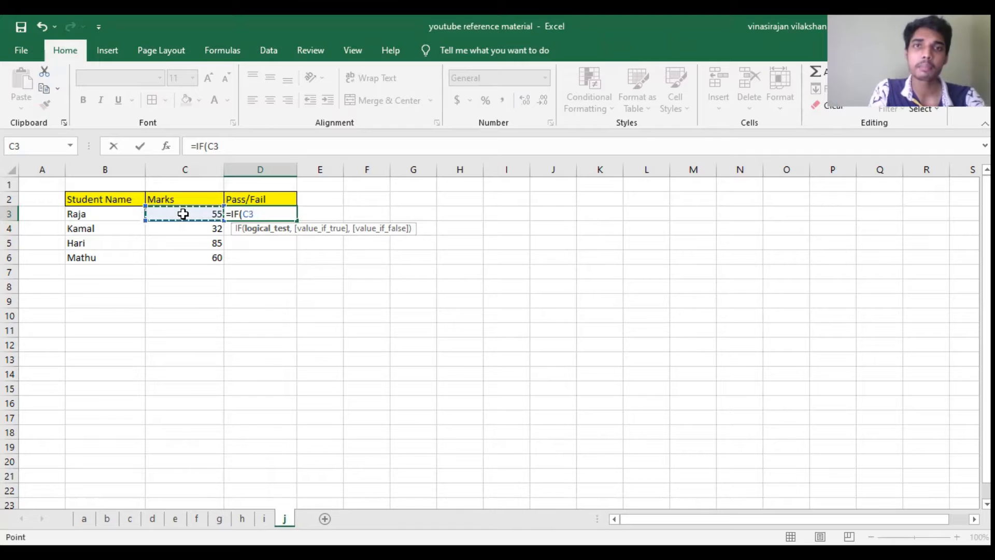
{"action": "type", "text": ">"}
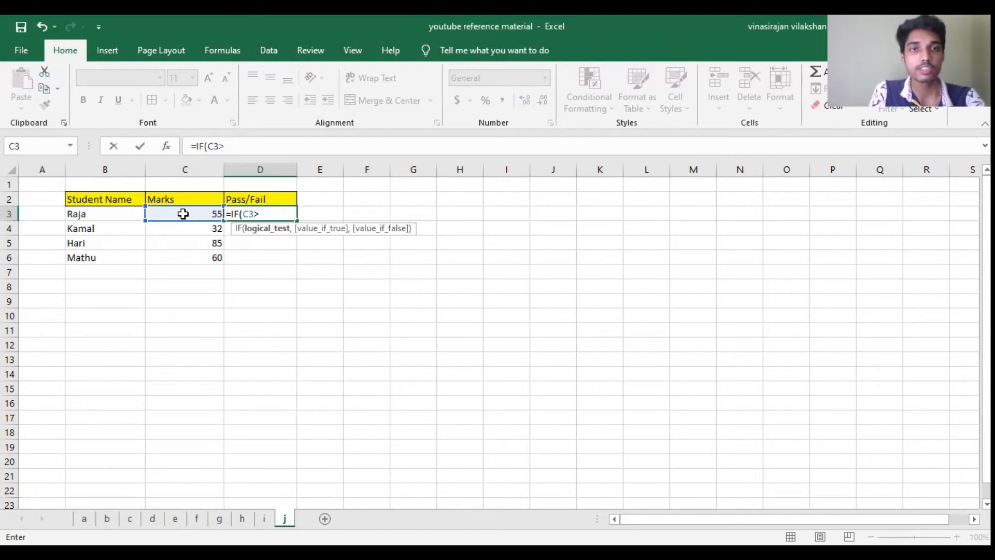
{"action": "type", "text": "35"}
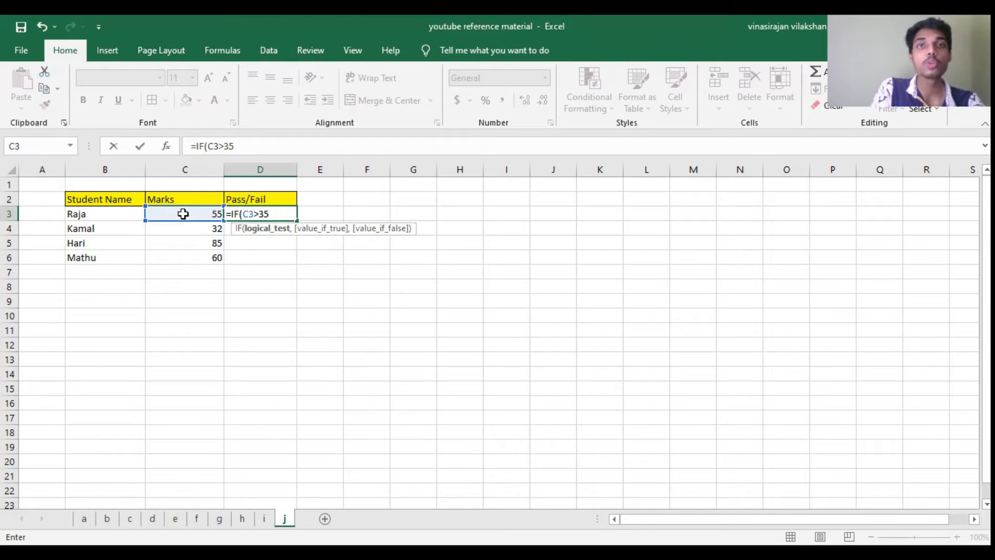
{"action": "key", "text": "Return"}
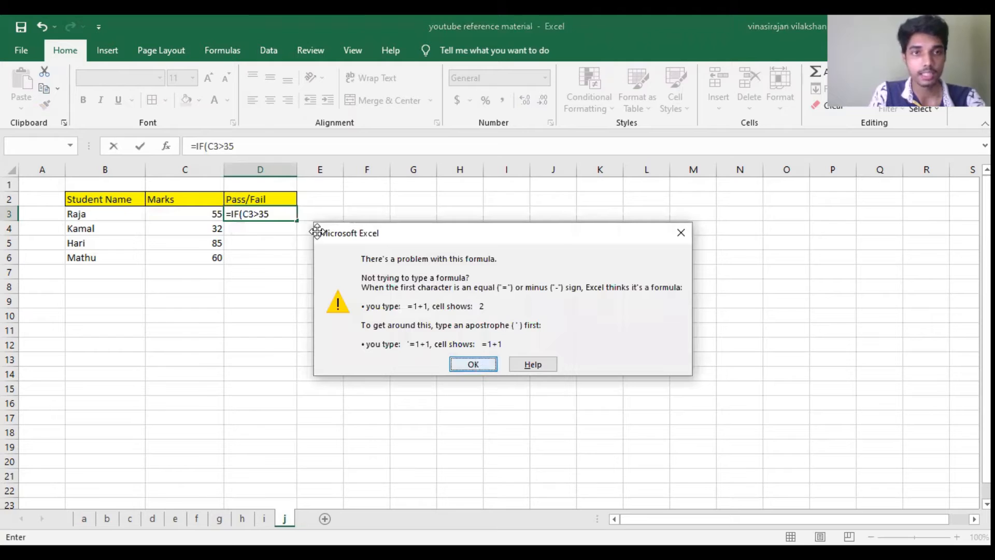
{"action": "left_click", "coordinate": [473, 364]}
{"action": "type", "text": "="}
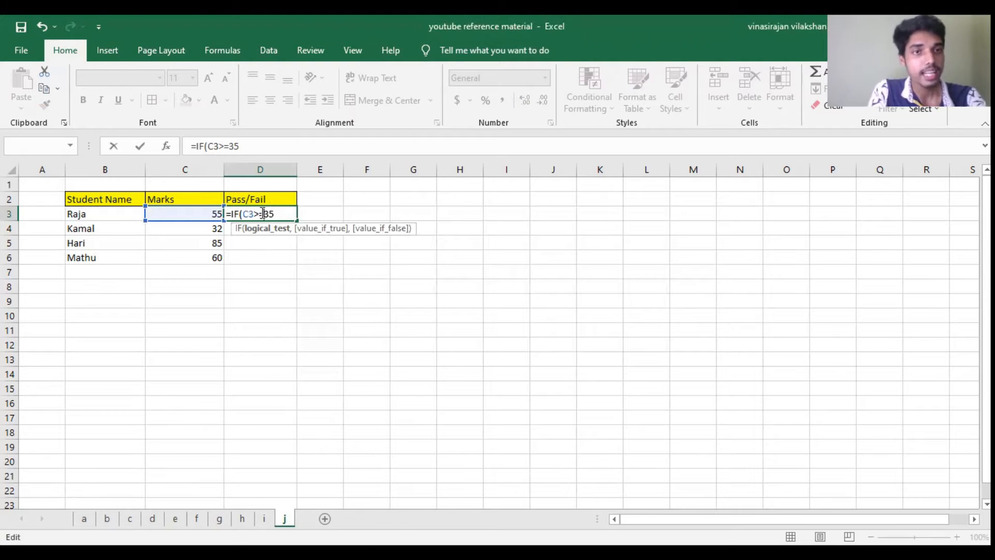
{"action": "left_click", "coordinate": [281, 213]}
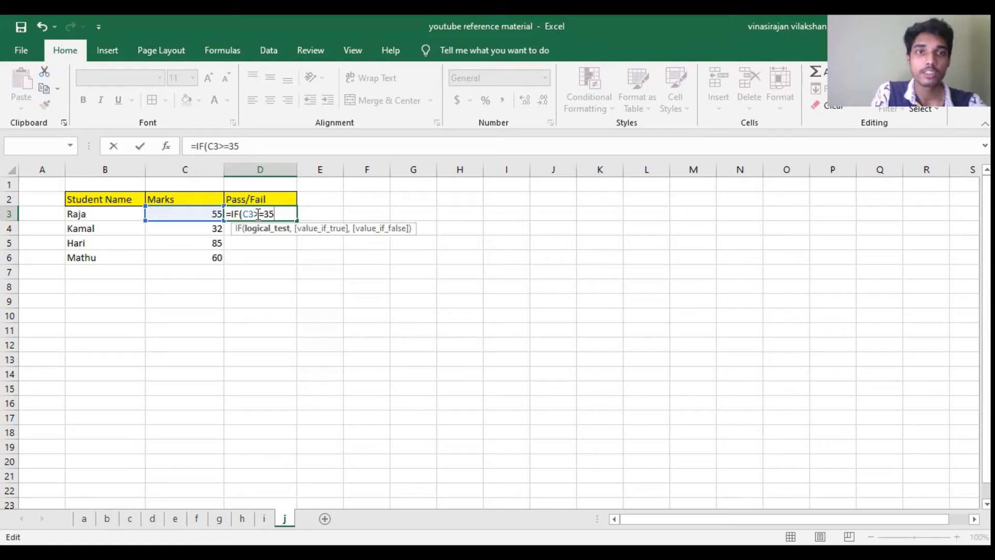
Step: Try the > and = comparison operators in D3's logical test, ending with >= again
{"action": "left_click_drag", "start_coordinate": [254, 214], "coordinate": [263, 214]}
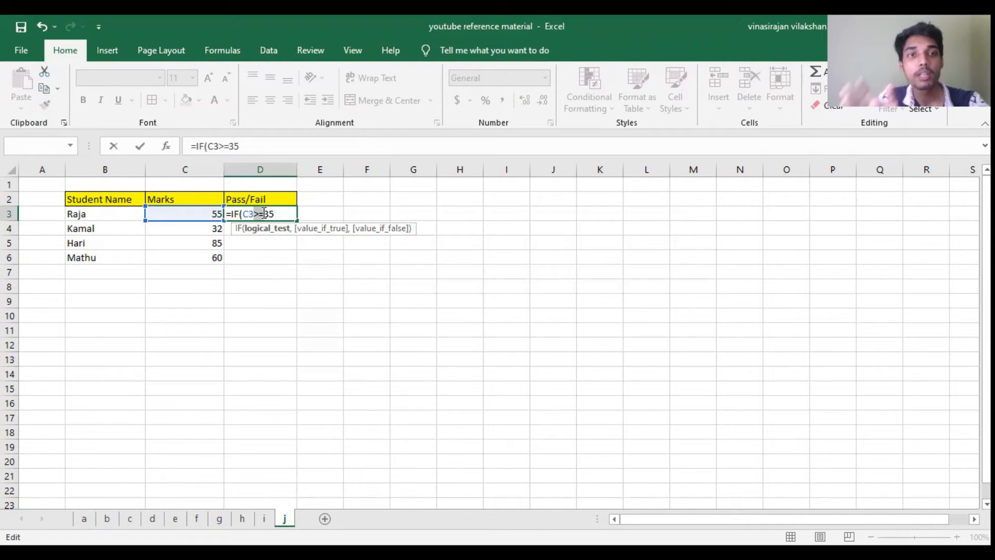
{"action": "left_click", "coordinate": [264, 213]}
{"action": "key", "text": "BackSpace"}
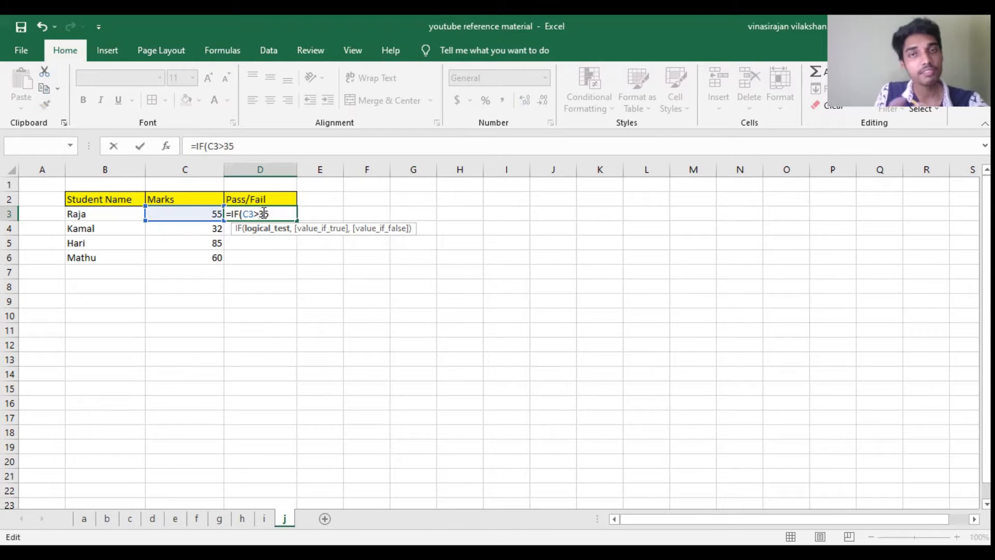
{"action": "type", "text": "+"}
{"action": "key", "text": "BackSpace"}
{"action": "key", "text": "BackSpace"}
{"action": "type", "text": "="}
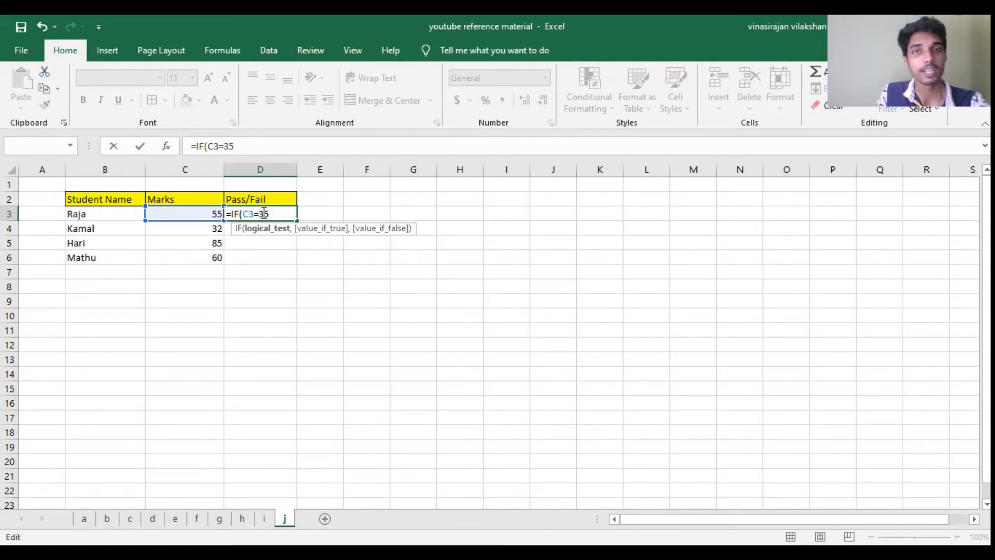
{"action": "key", "text": "BackSpace"}
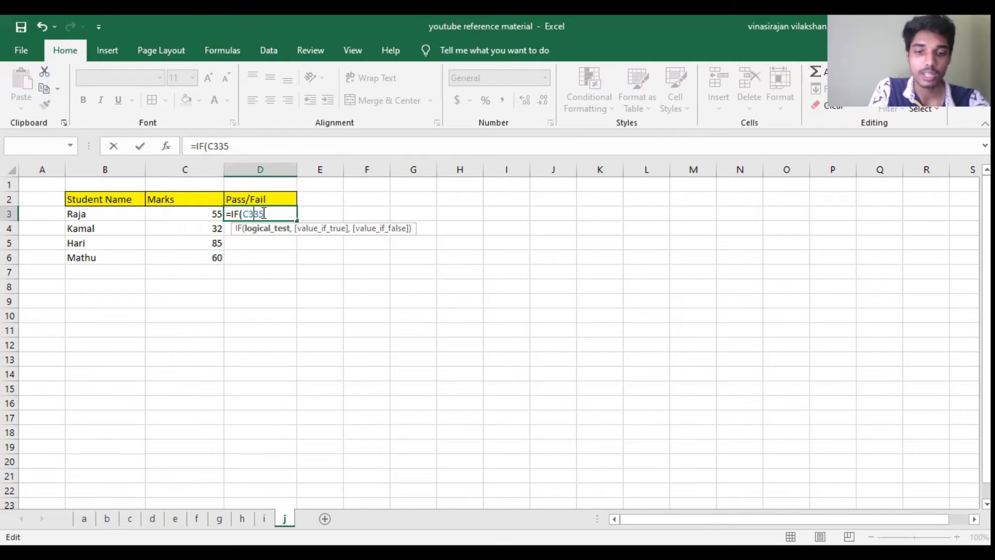
{"action": "type", "text": ">"}
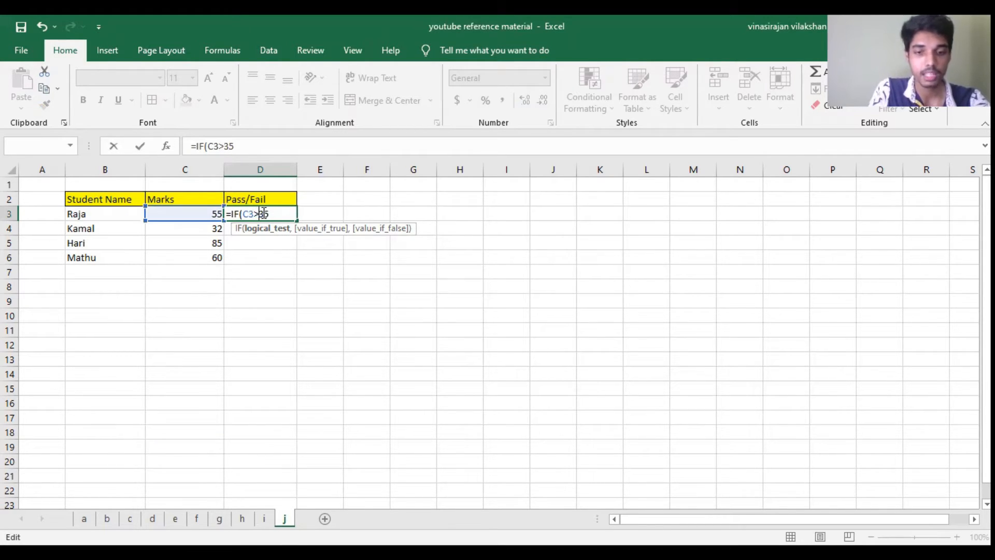
{"action": "type", "text": "="}
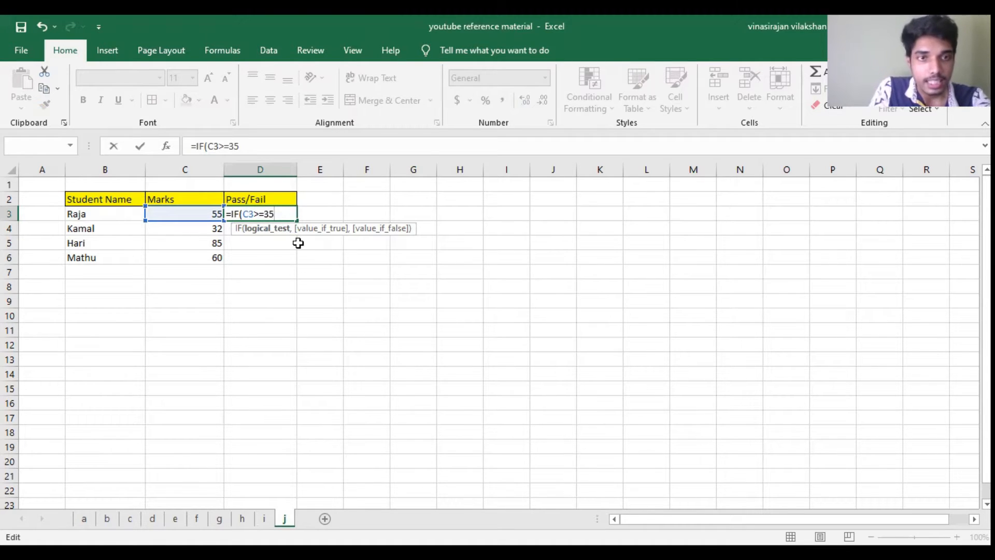
Step: Complete the IF formula in D3 with "Pass" as the true value and "Fail" as the false value
{"action": "type", "text": ","}
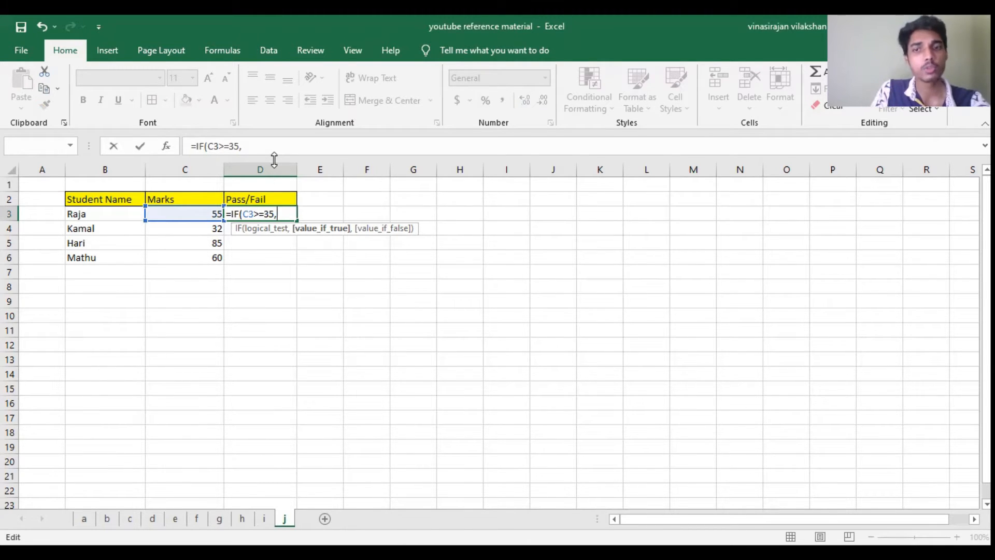
{"action": "type", "text": "\"\""}
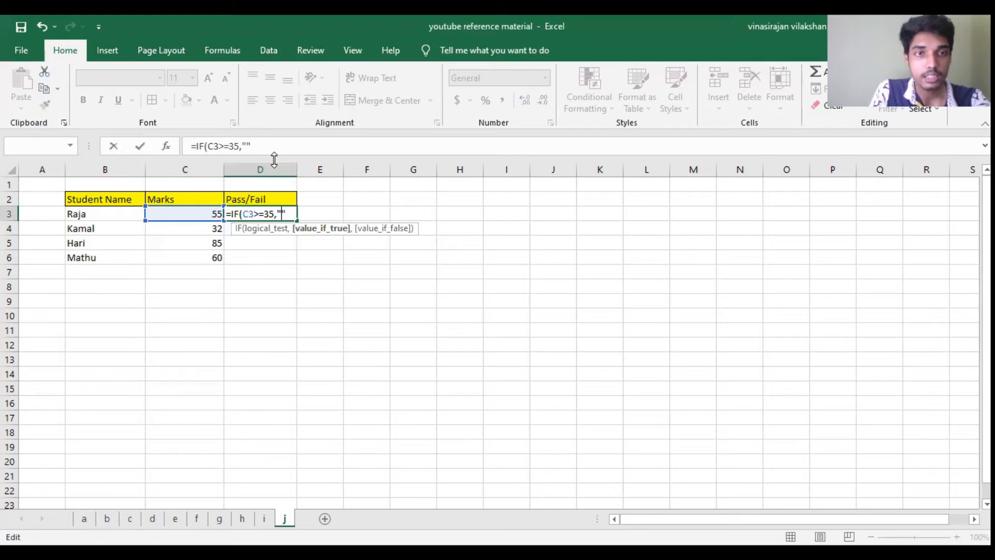
{"action": "type", "text": "Pass"}
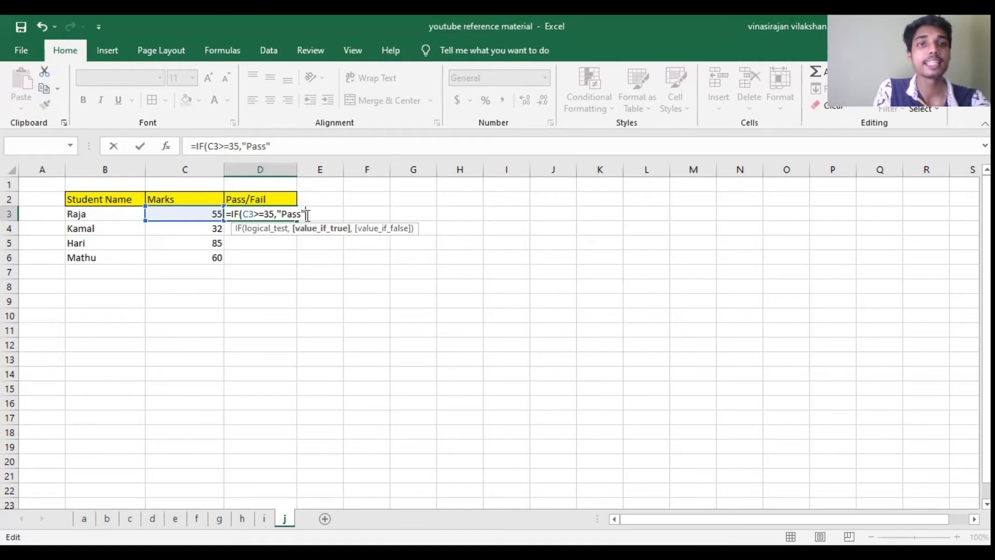
{"action": "type", "text": ",\"\""}
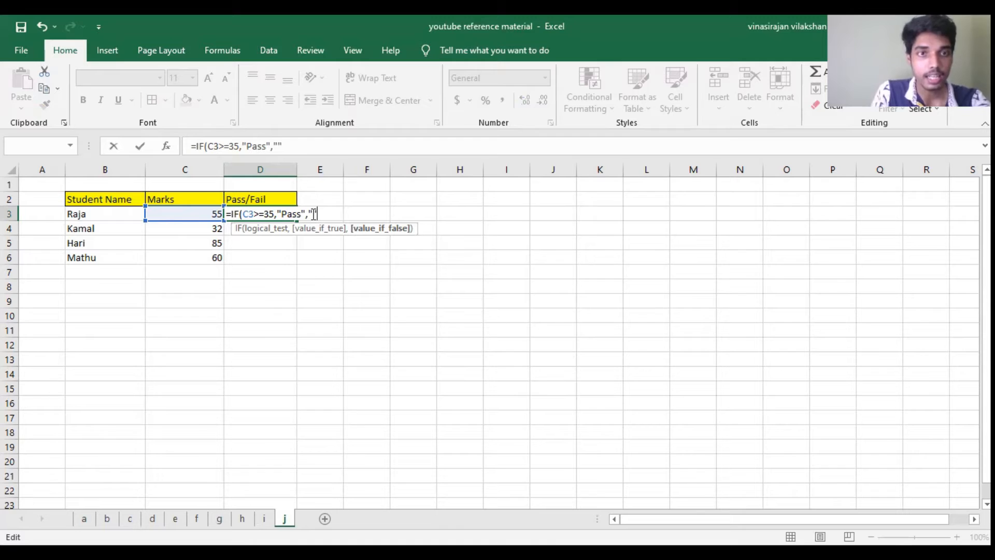
{"action": "left_click", "coordinate": [314, 213]}
{"action": "type", "text": "Fail\""}
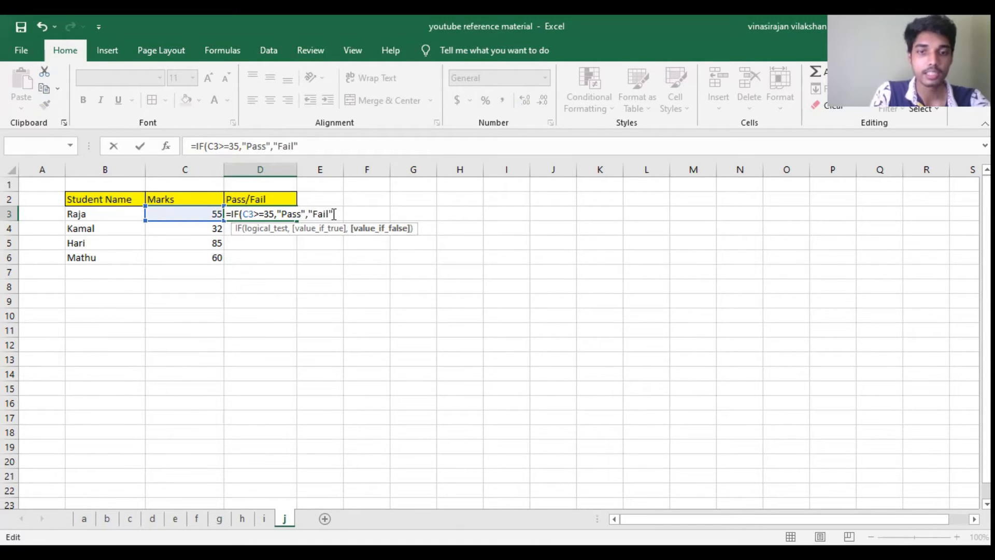
{"action": "type", "text": ")"}
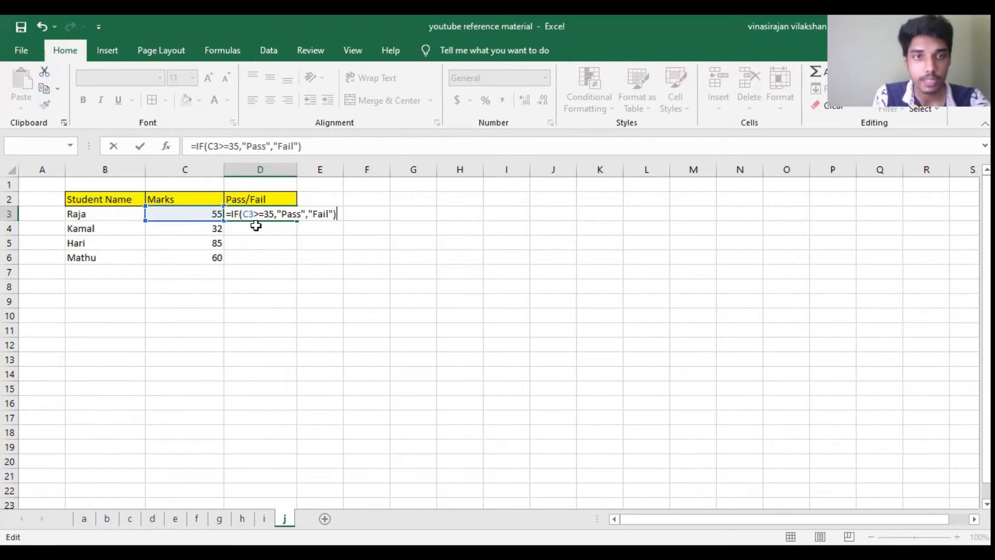
{"action": "key", "text": "Return"}
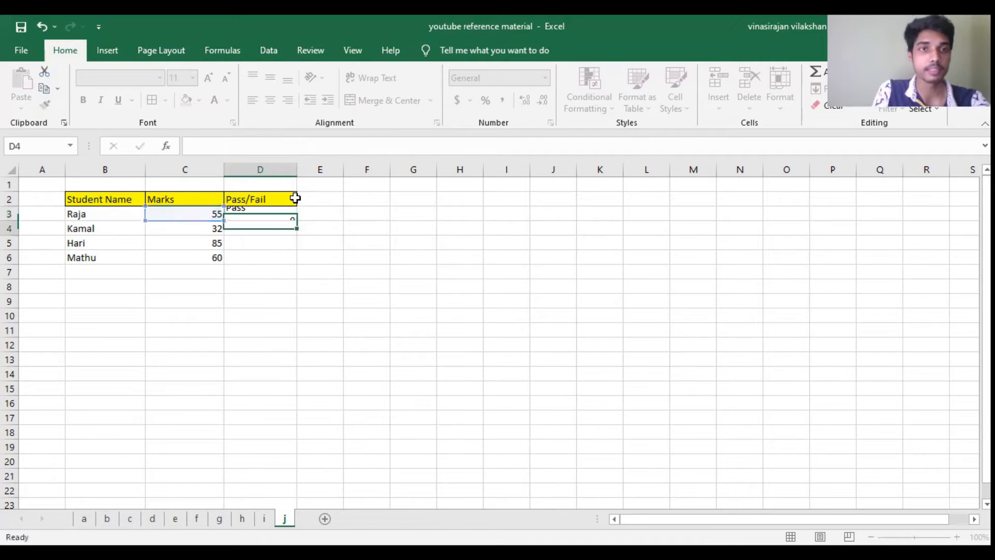
Step: Fill the pass/fail formula from D3 down to D6 for the remaining students
{"action": "left_click", "coordinate": [284, 217]}
{"action": "left_click_drag", "start_coordinate": [298, 222], "coordinate": [254, 228]}
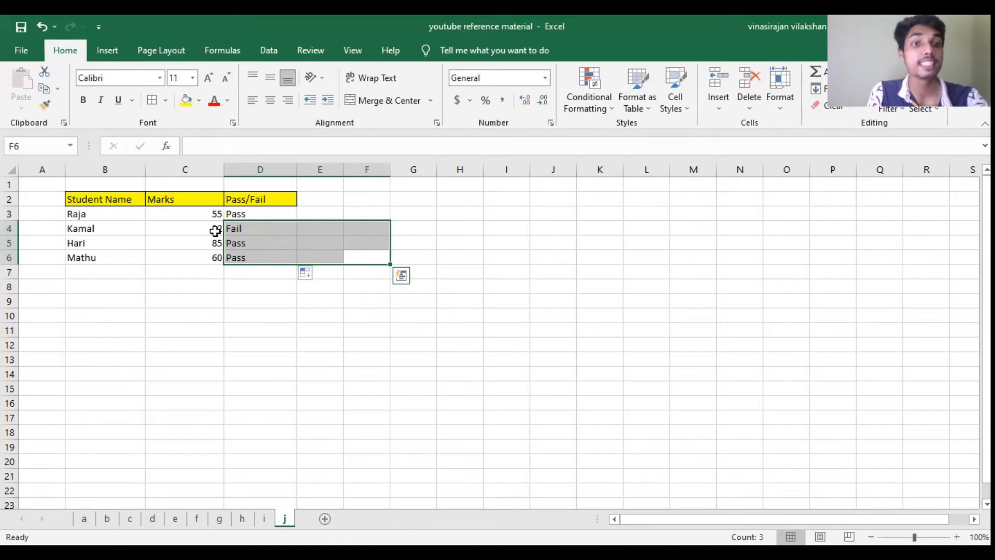
{"action": "left_click", "coordinate": [212, 228]}
{"action": "left_click", "coordinate": [235, 229]}
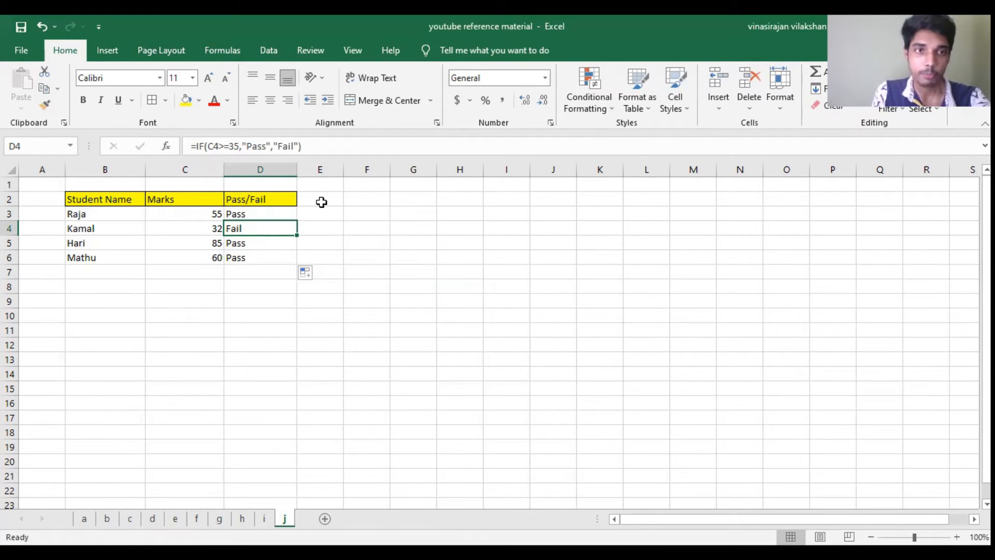
{"action": "left_click", "coordinate": [210, 214]}
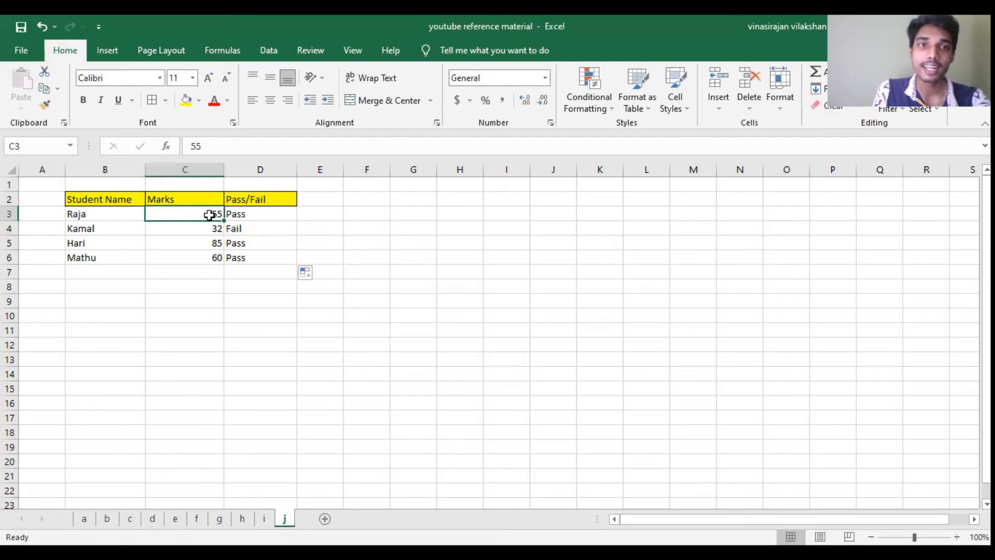
Step: Widen column E and extend the formatted header from D2 across to F2
{"action": "left_click", "coordinate": [335, 195]}
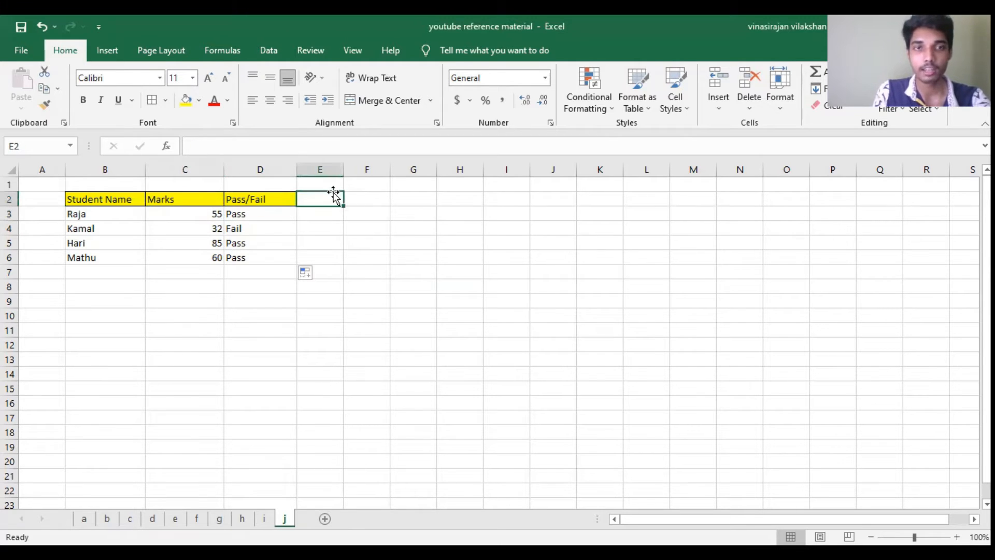
{"action": "left_click_drag", "start_coordinate": [342, 169], "coordinate": [371, 169]}
{"action": "left_click", "coordinate": [281, 201]}
{"action": "left_click_drag", "start_coordinate": [297, 206], "coordinate": [403, 201]}
{"action": "left_click_drag", "start_coordinate": [372, 166], "coordinate": [390, 169]}
Step: Replace the header text in E2 with "Assignment"
{"action": "left_click", "coordinate": [352, 196]}
{"action": "double_click", "coordinate": [351, 196]}
{"action": "double_click", "coordinate": [350, 196]}
{"action": "type", "text": "Assig"}
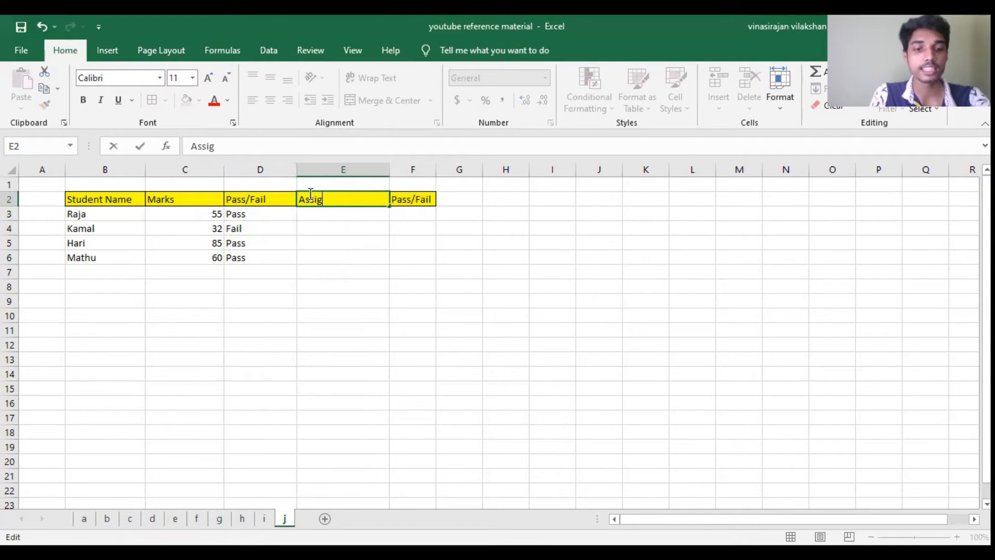
{"action": "type", "text": "nmenr"}
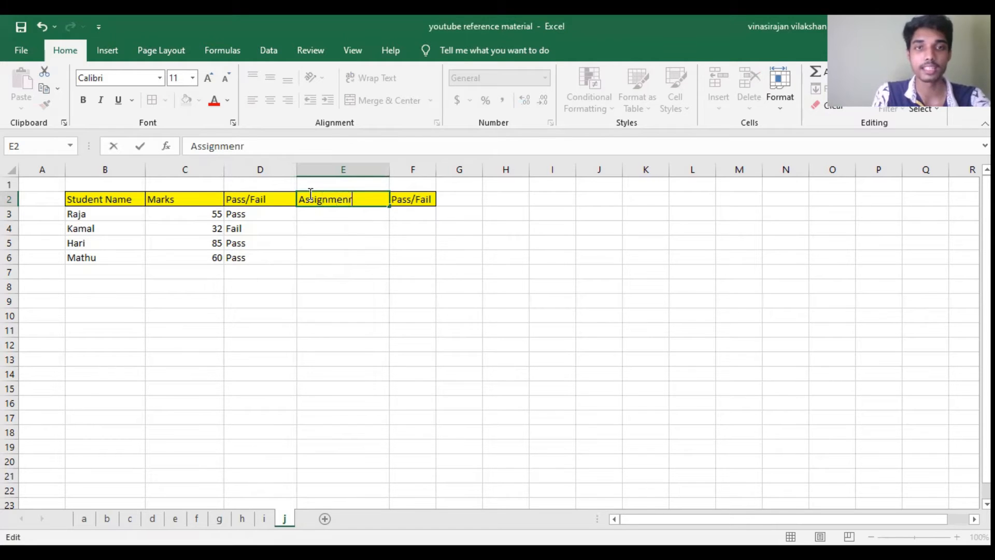
{"action": "key", "text": "BackSpace"}
{"action": "type", "text": "t"}
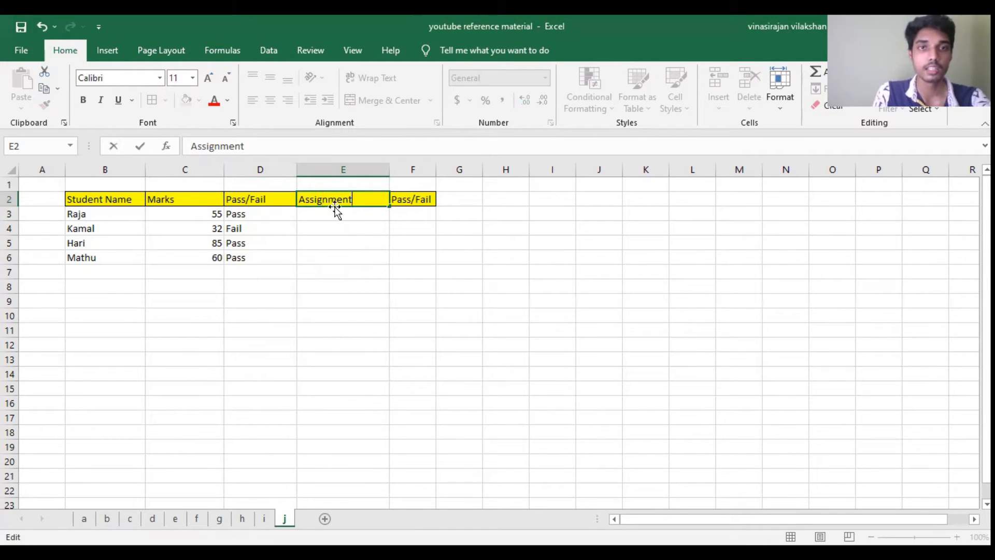
{"action": "left_click", "coordinate": [362, 215]}
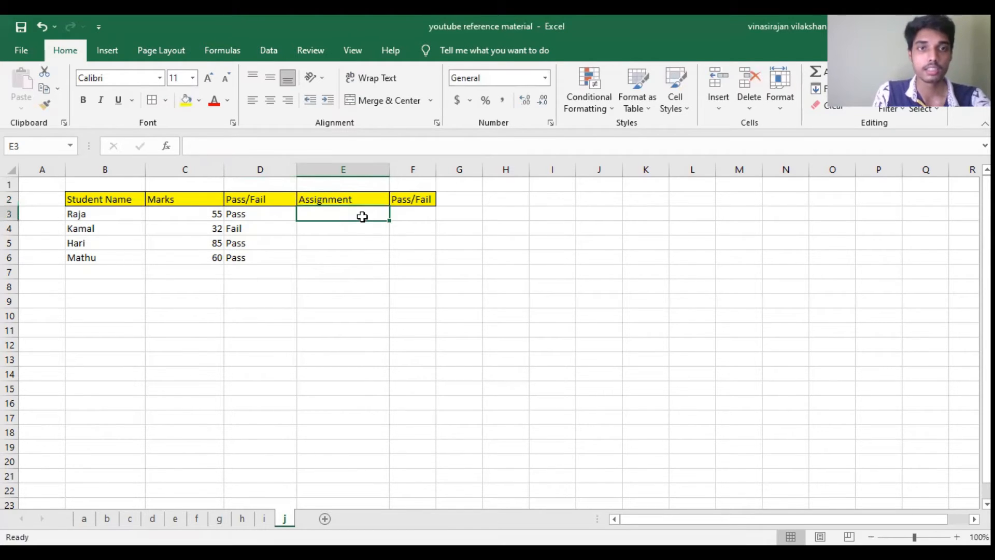
Step: Replace the header text in F2 with "Totoal Marks" and widen column F to fit it
{"action": "double_click", "coordinate": [416, 201]}
{"action": "left_click_drag", "start_coordinate": [432, 199], "coordinate": [395, 197]}
{"action": "type", "text": "Totoall Marks"}
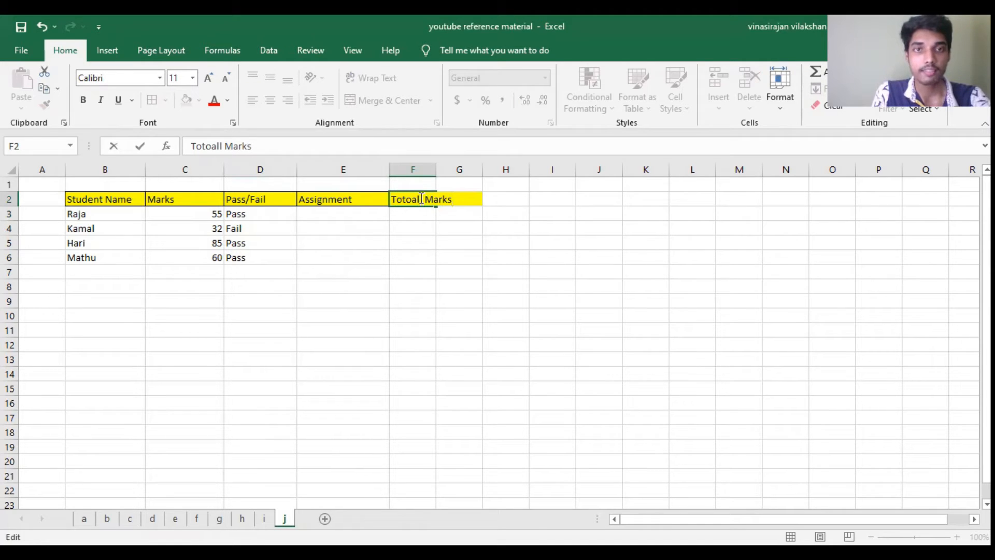
{"action": "left_click", "coordinate": [421, 199]}
{"action": "key", "text": "BackSpace"}
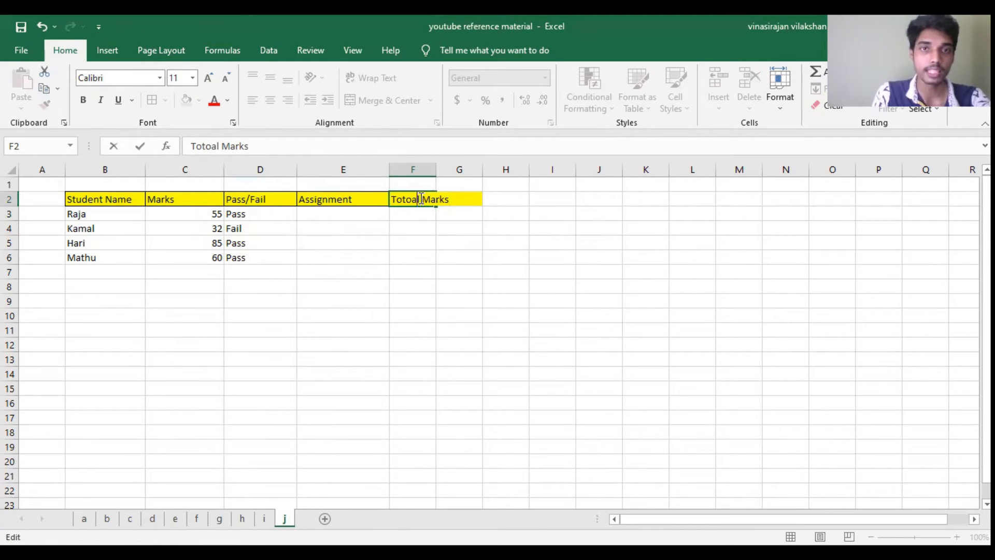
{"action": "left_click", "coordinate": [431, 170]}
{"action": "left_click_drag", "start_coordinate": [435, 172], "coordinate": [460, 170]}
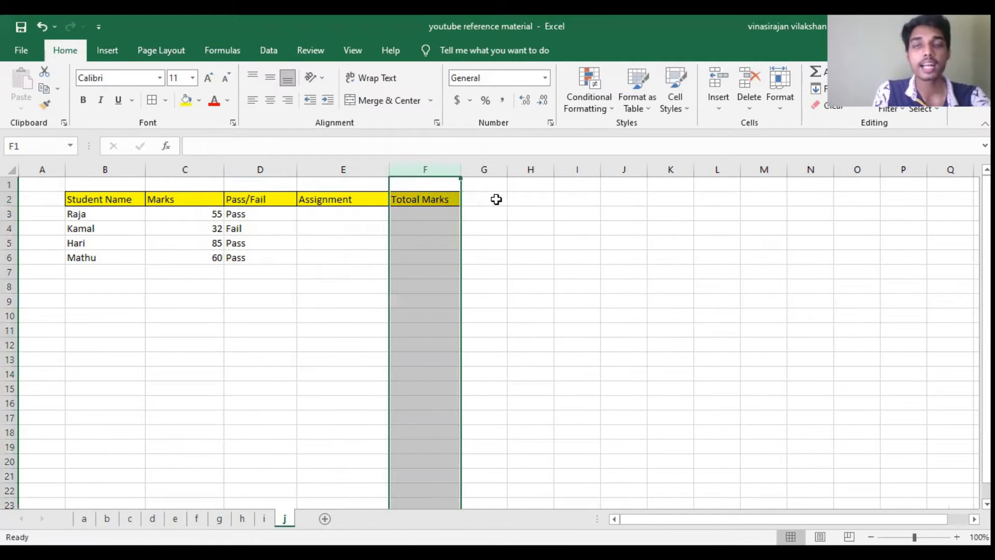
Step: Enter the assignment marks 18, 8, 2 and 5 in cells E3 to E6
{"action": "left_click", "coordinate": [497, 199]}
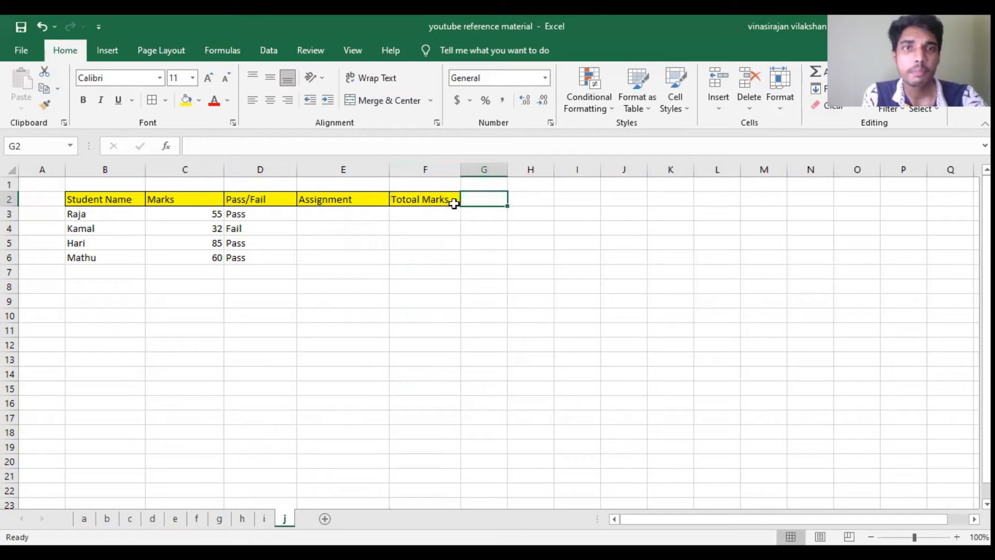
{"action": "left_click", "coordinate": [346, 212]}
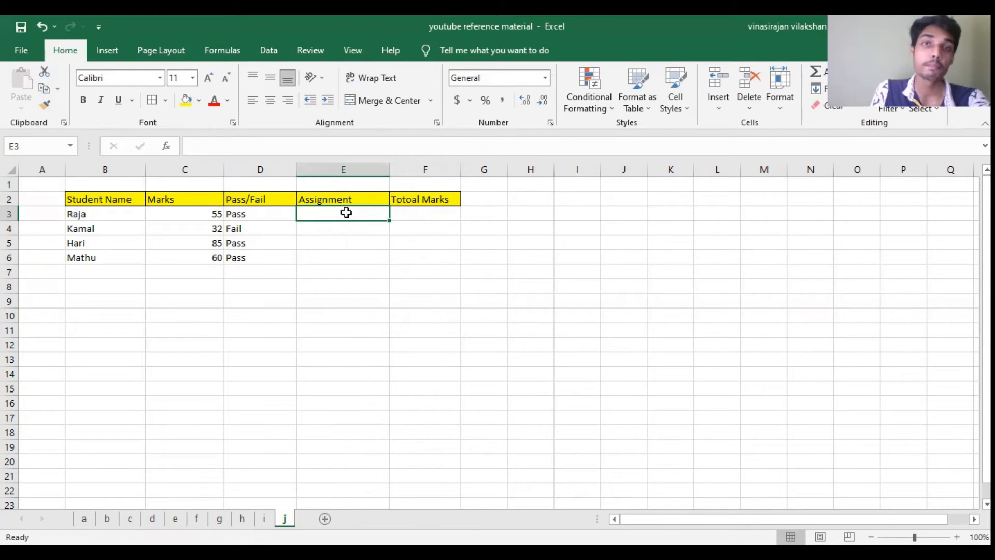
{"action": "type", "text": "18"}
{"action": "key", "text": "Return"}
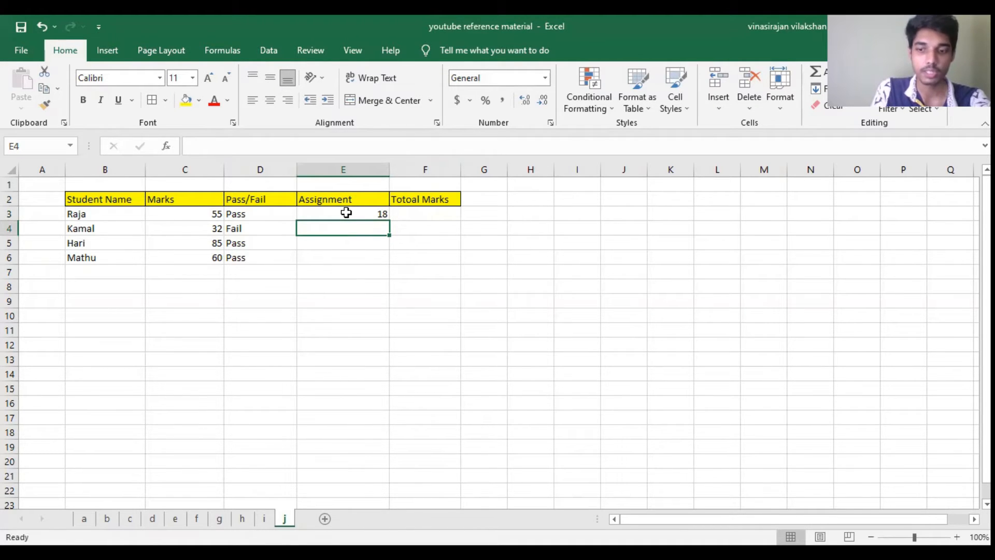
{"action": "type", "text": "8"}
{"action": "key", "text": "Return"}
{"action": "type", "text": "2"}
{"action": "key", "text": "Return"}
{"action": "type", "text": "5"}
{"action": "key", "text": "Return"}
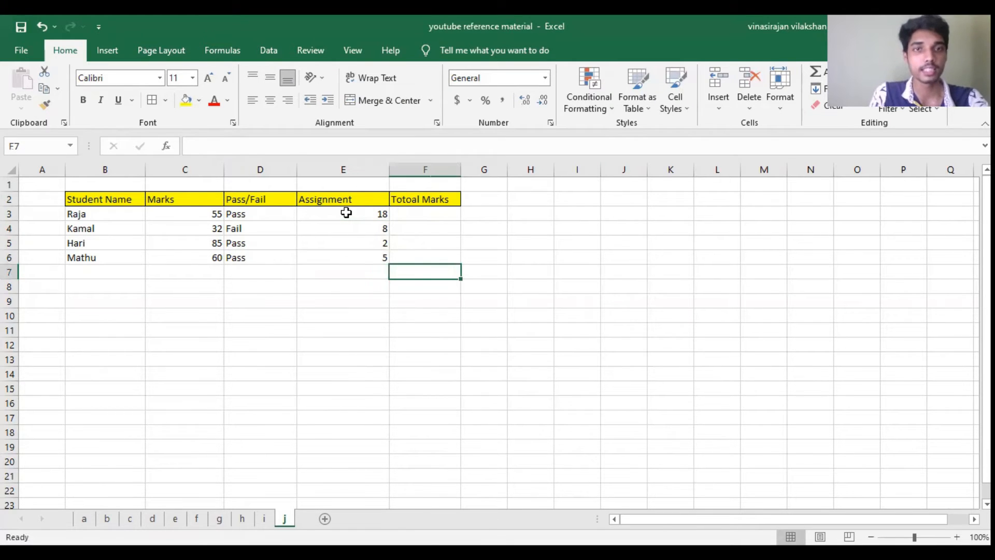
Step: Correct the misspelled header in F2 to "Total Marks"
{"action": "double_click", "coordinate": [409, 199]}
{"action": "key", "text": "Delete"}
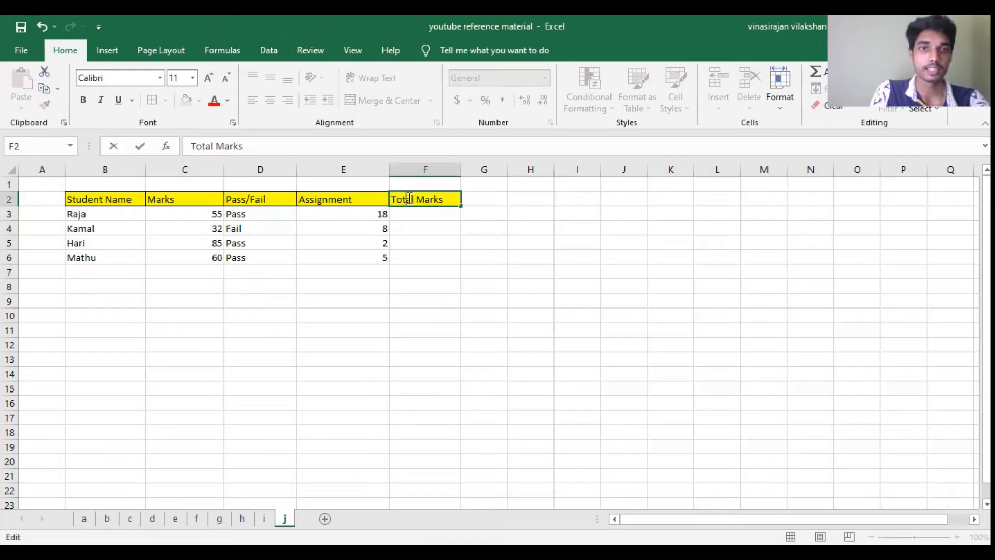
{"action": "key", "text": "Return"}
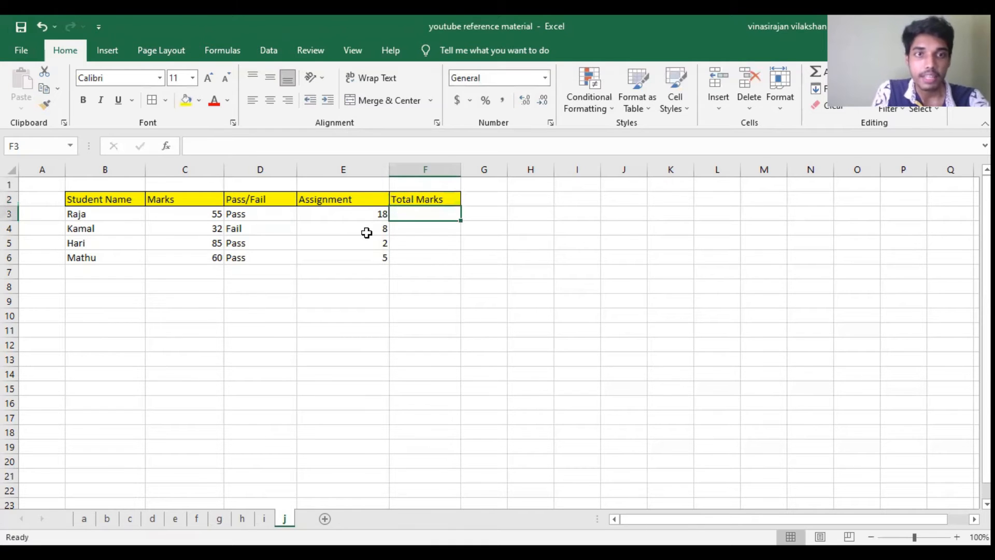
Step: Begin a formula in F3, the first student's Total Marks cell
{"action": "left_click", "coordinate": [374, 228]}
{"action": "left_click", "coordinate": [407, 216]}
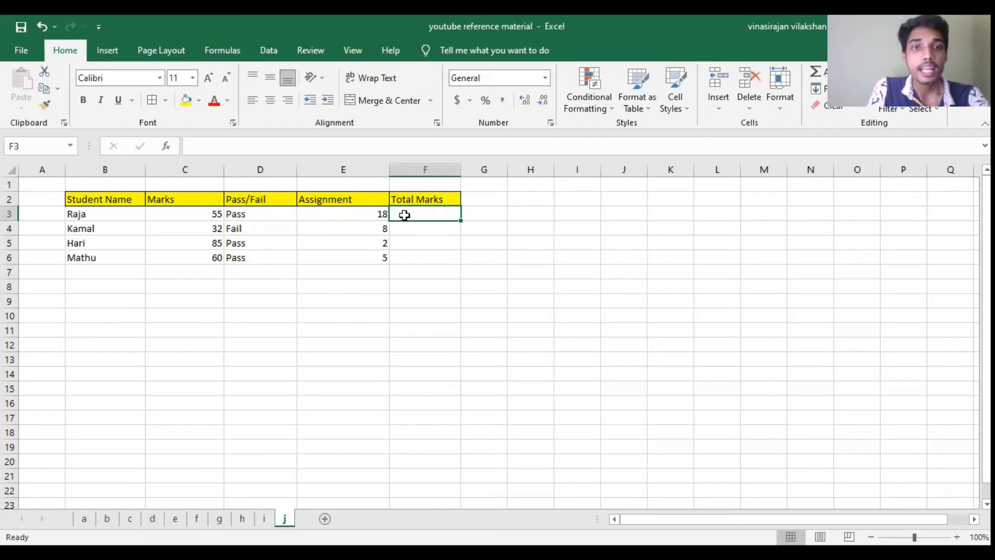
{"action": "left_click", "coordinate": [382, 214]}
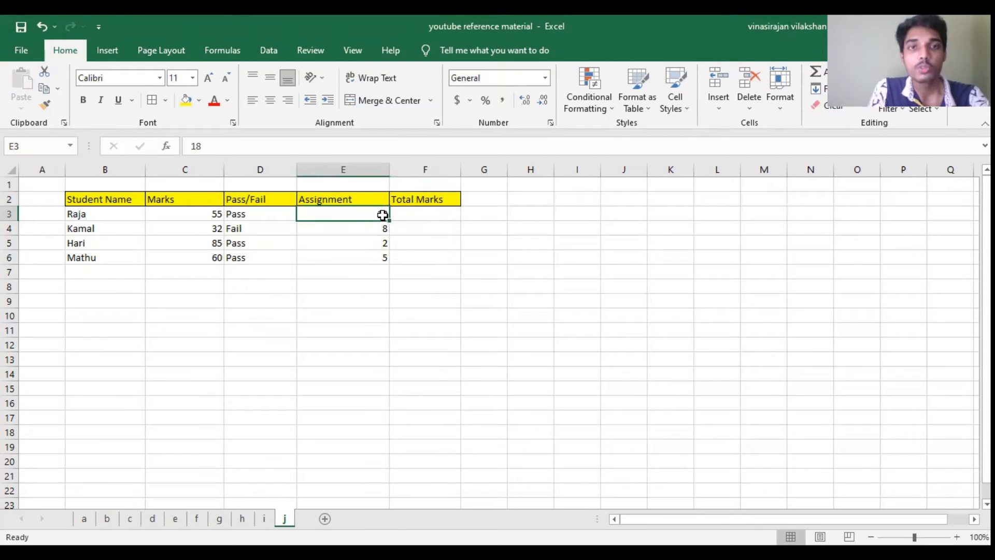
{"action": "left_click", "coordinate": [428, 214]}
{"action": "type", "text": "="}
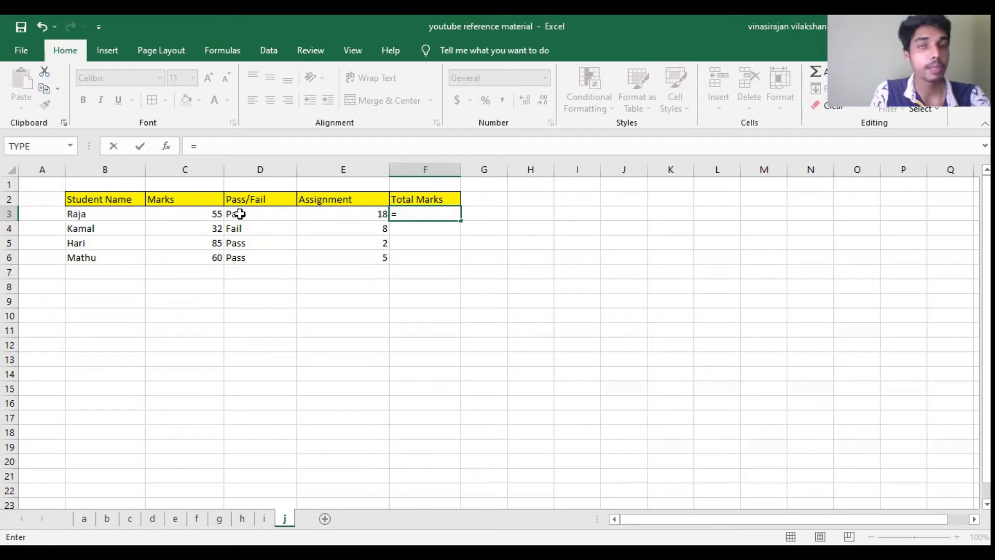
{"action": "left_click", "coordinate": [203, 210]}
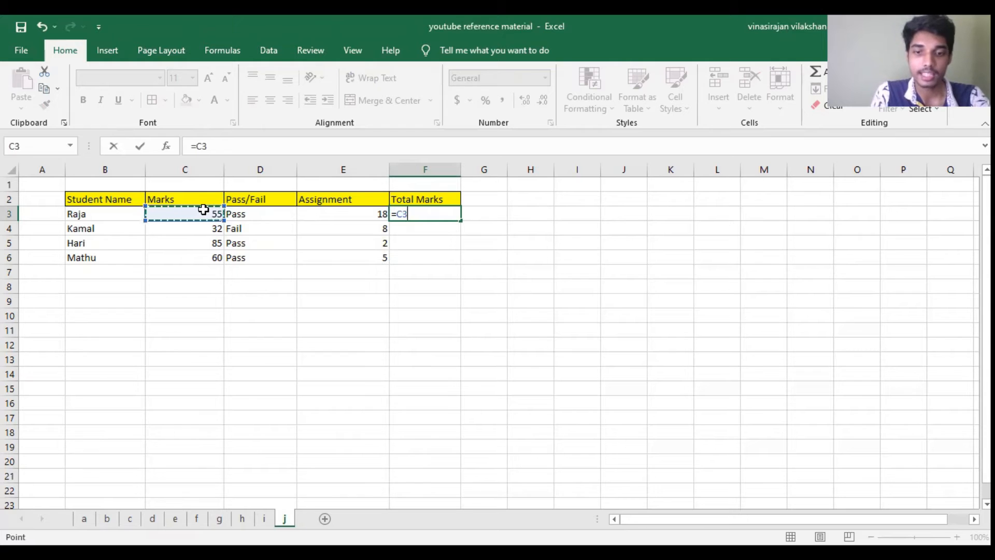
{"action": "type", "text": ">="}
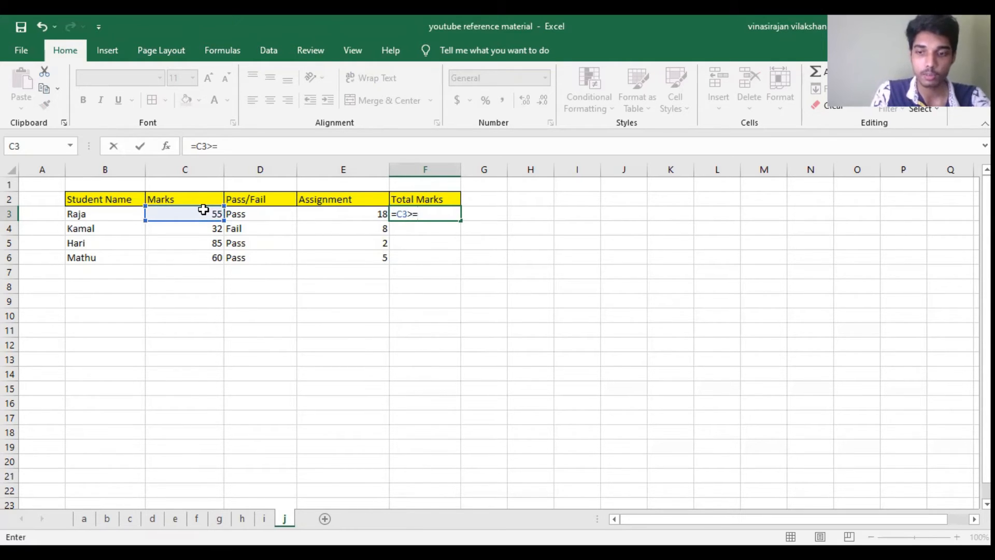
{"action": "key", "text": "BackSpace"}
{"action": "key", "text": "BackSpace"}
{"action": "key", "text": "BackSpace"}
{"action": "key", "text": "BackSpace"}
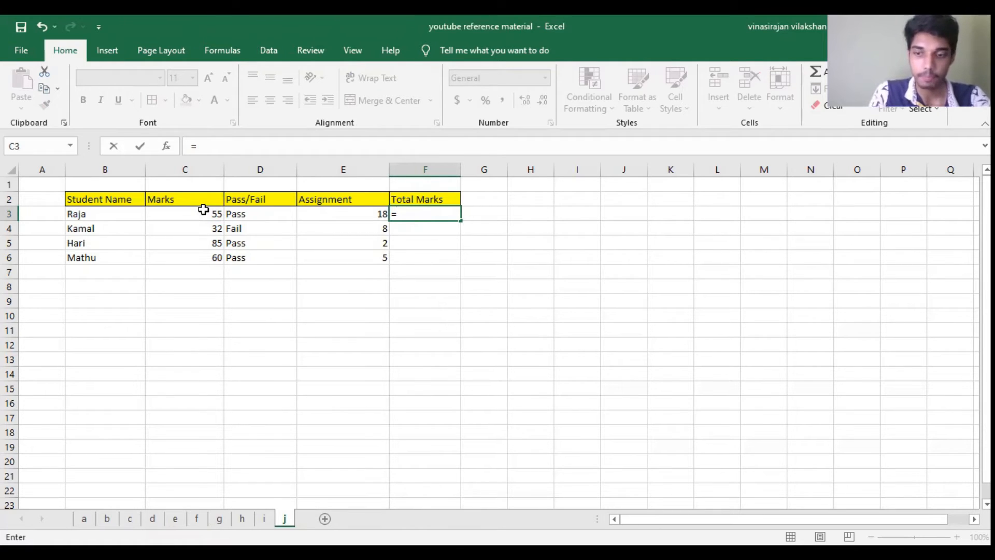
Step: Add an IF function to the F3 formula with the test C3>=35 and C3 as the value if true
{"action": "type", "text": "IF("}
{"action": "left_click", "coordinate": [204, 210]}
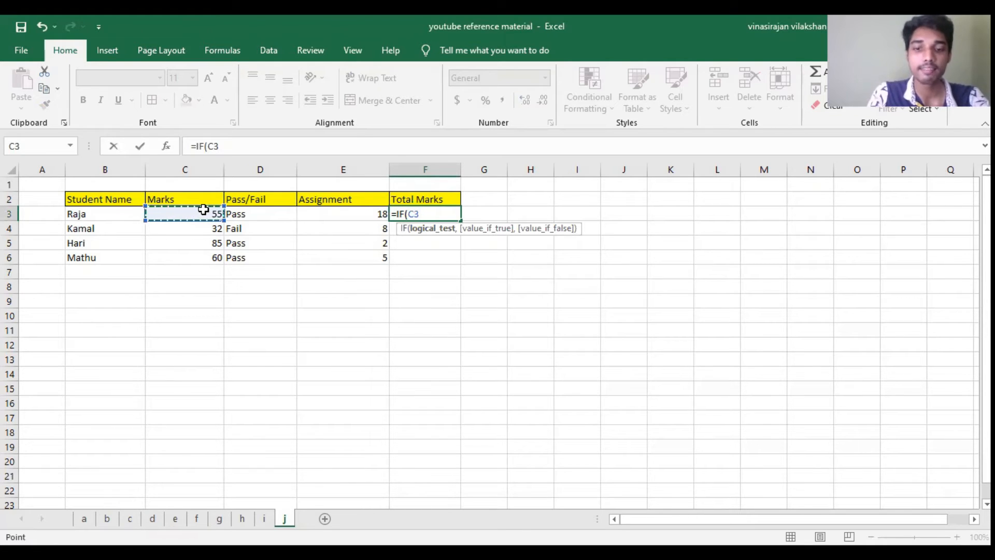
{"action": "type", "text": ">=35"}
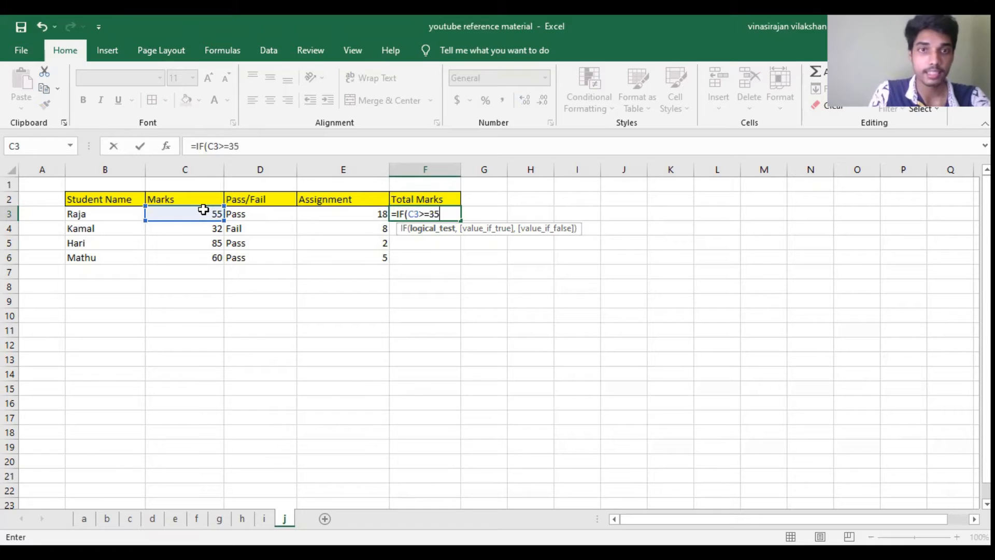
{"action": "type", "text": ",\""}
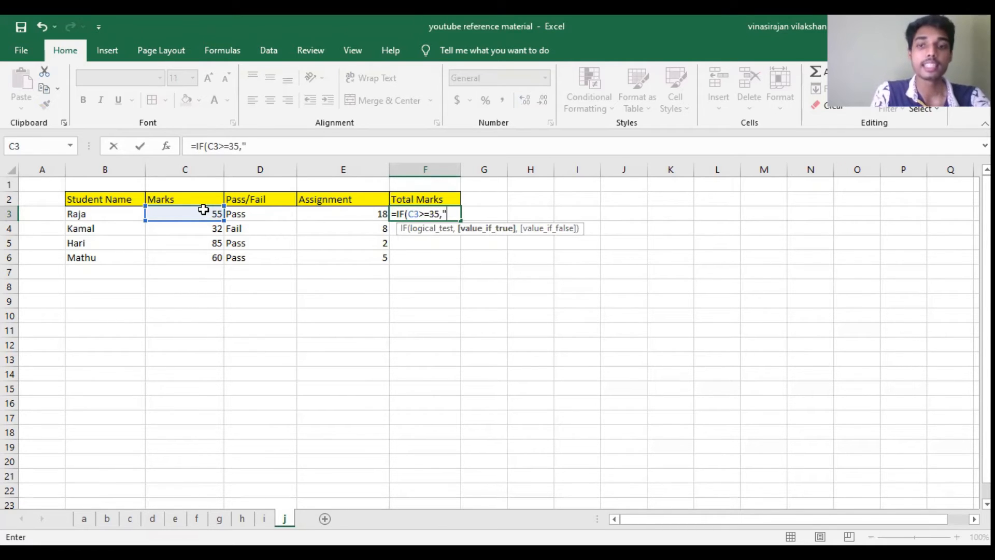
{"action": "key", "text": "BackSpace"}
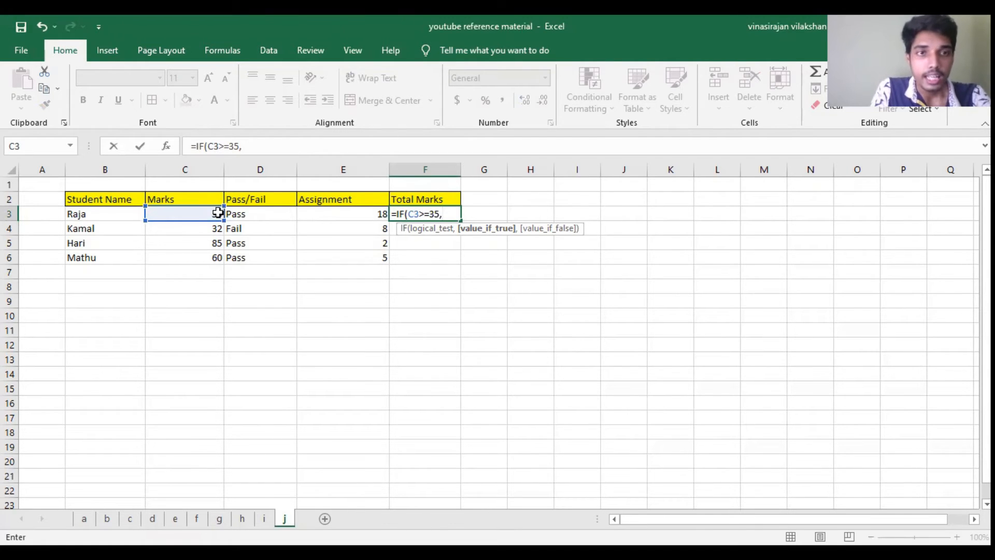
{"action": "left_click", "coordinate": [216, 212]}
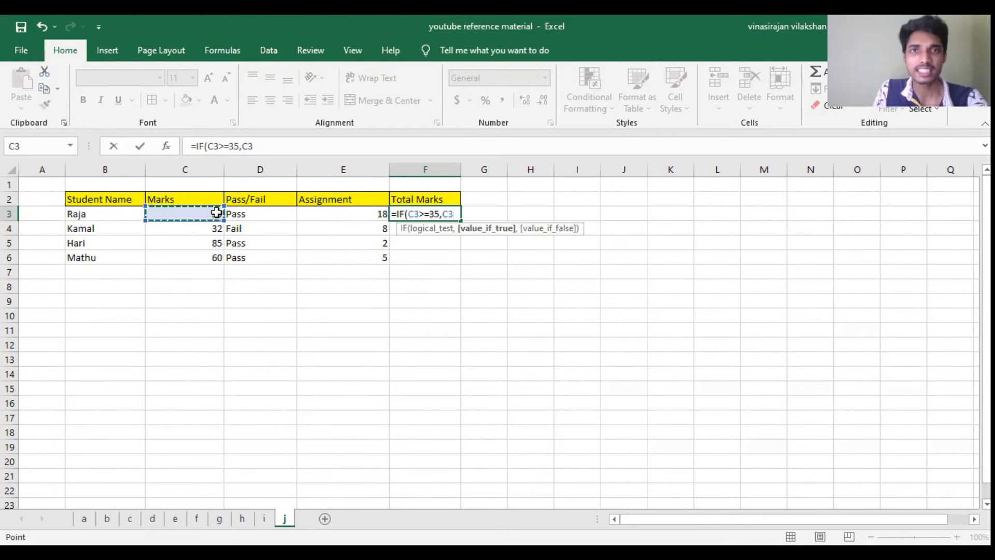
{"action": "type", "text": ","}
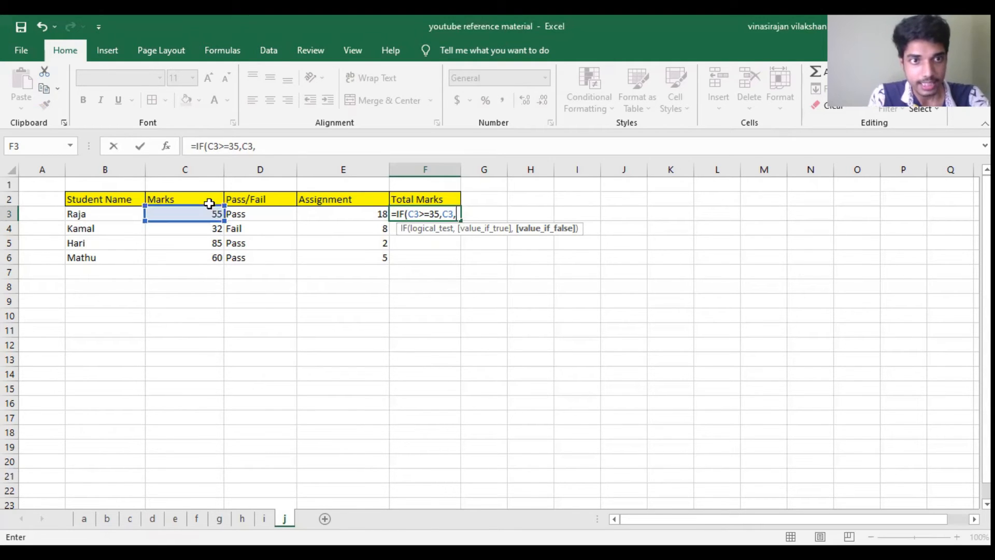
Step: Set the IF function's value if false to C3+E3 and complete the formula in F3
{"action": "left_click", "coordinate": [210, 213]}
{"action": "type", "text": "+"}
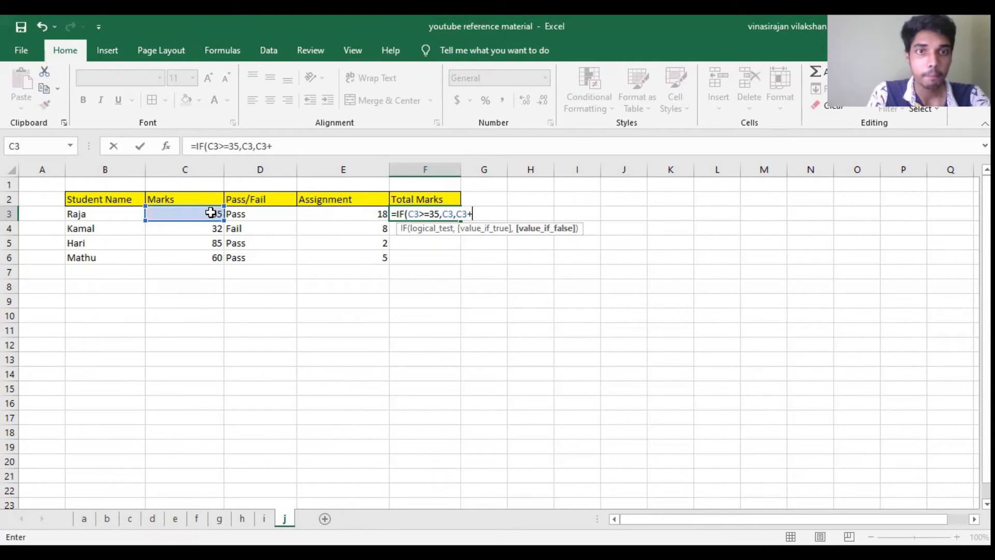
{"action": "left_click", "coordinate": [328, 212]}
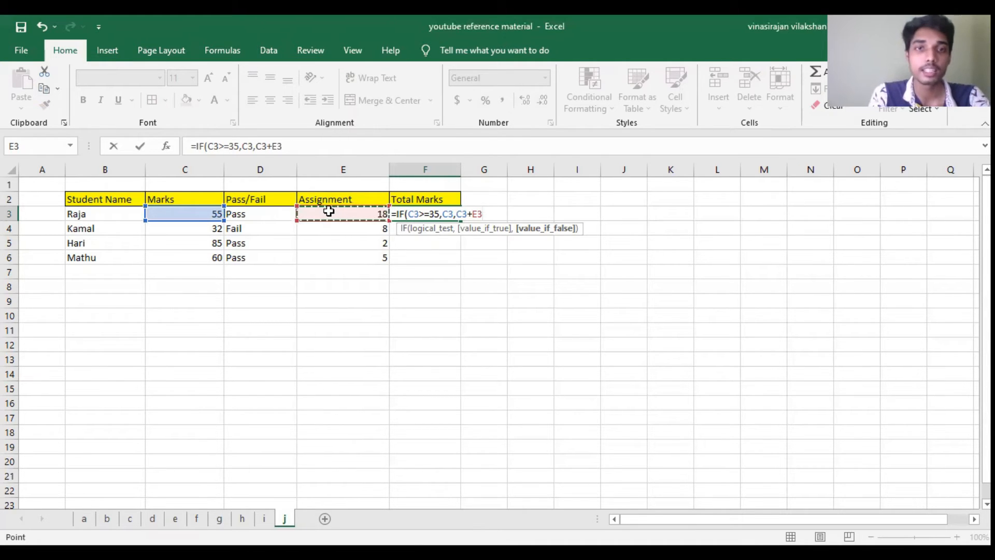
{"action": "type", "text": ")"}
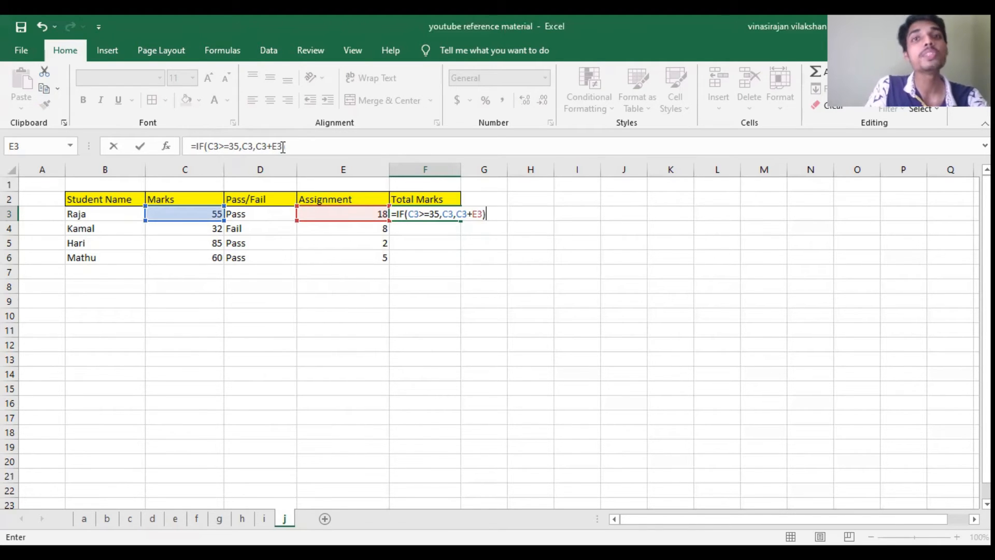
{"action": "key", "text": "Return"}
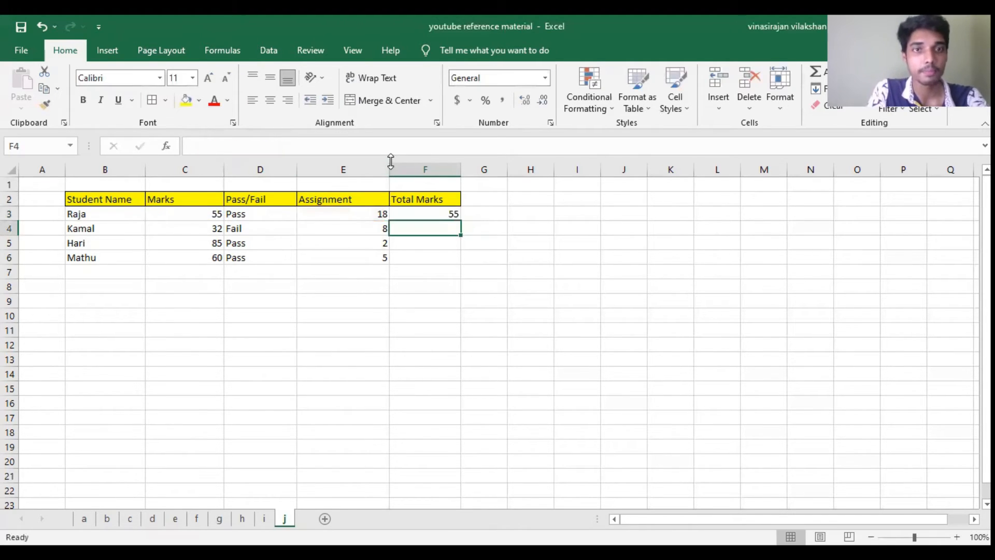
Step: Review the total marks formula in F3 and fill it down to F4
{"action": "left_click", "coordinate": [412, 210]}
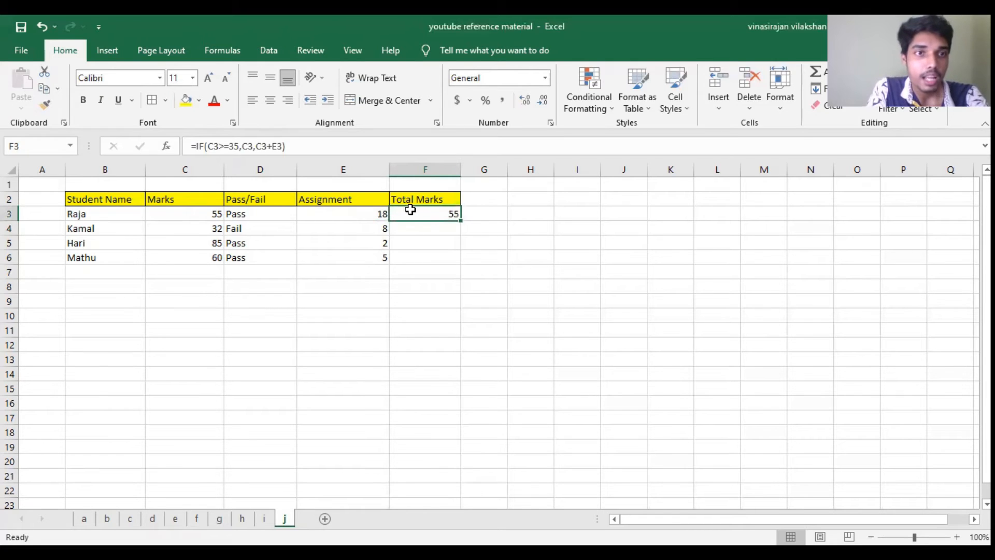
{"action": "left_click", "coordinate": [216, 215]}
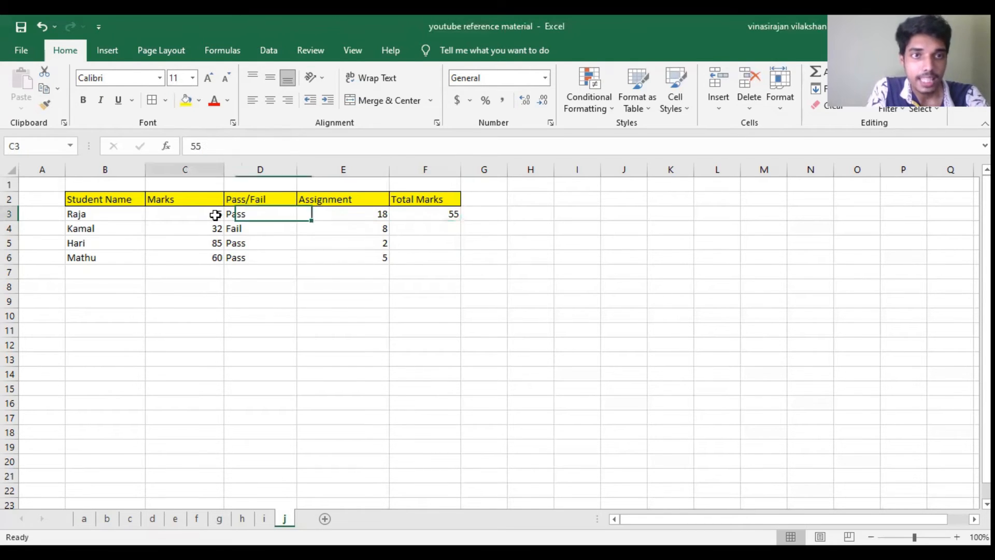
{"action": "left_click", "coordinate": [432, 210]}
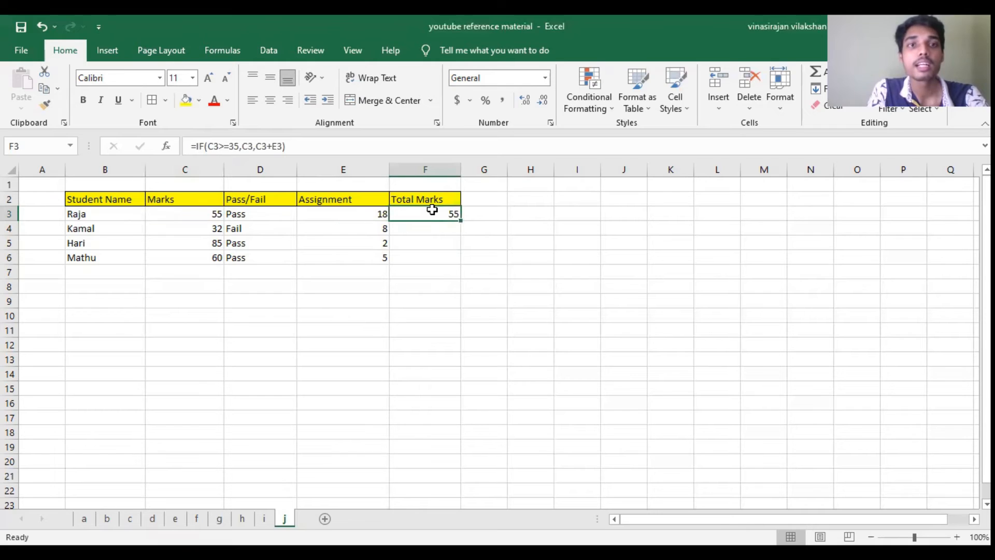
{"action": "double_click", "coordinate": [246, 146]}
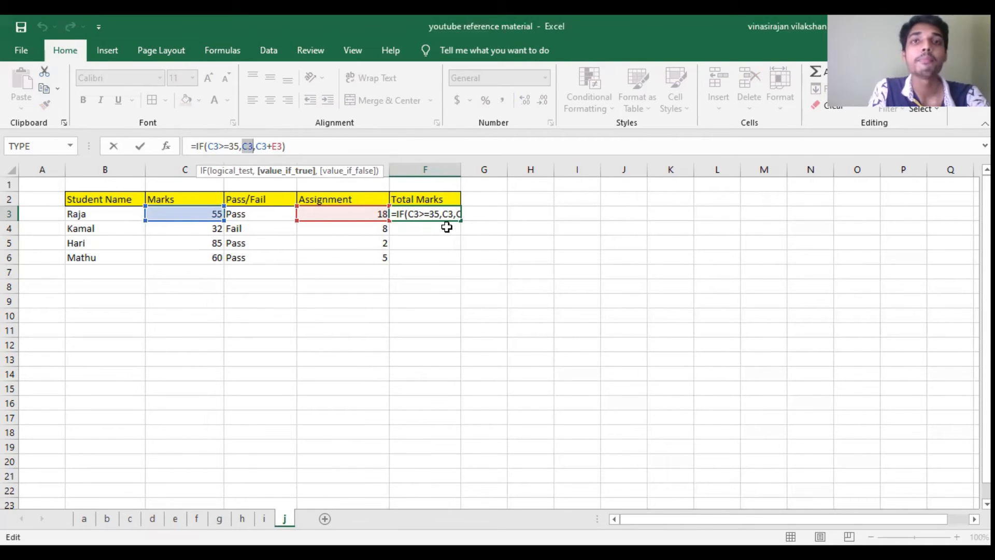
{"action": "key", "text": "Return"}
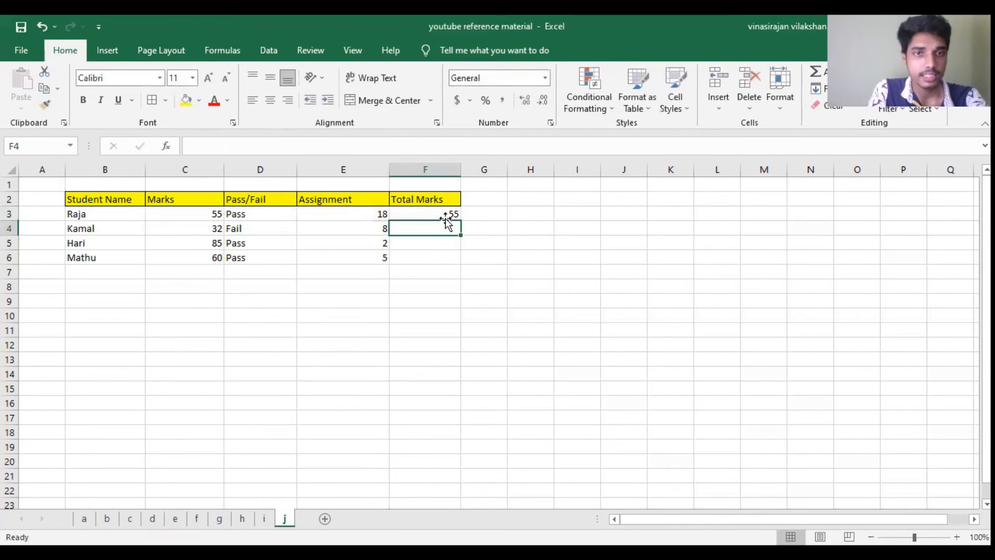
{"action": "left_click", "coordinate": [442, 214]}
{"action": "left_click_drag", "start_coordinate": [460, 222], "coordinate": [460, 236]}
{"action": "left_click", "coordinate": [541, 223]}
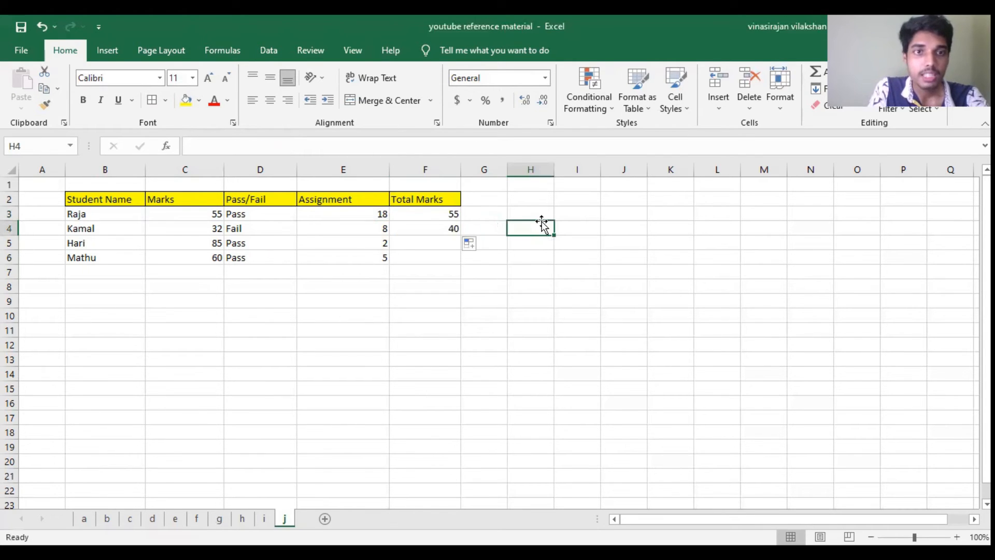
Step: Examine the formula in F4, comparing its value-if-true argument C4 with its value-if-false argument C4+E4
{"action": "left_click", "coordinate": [458, 231]}
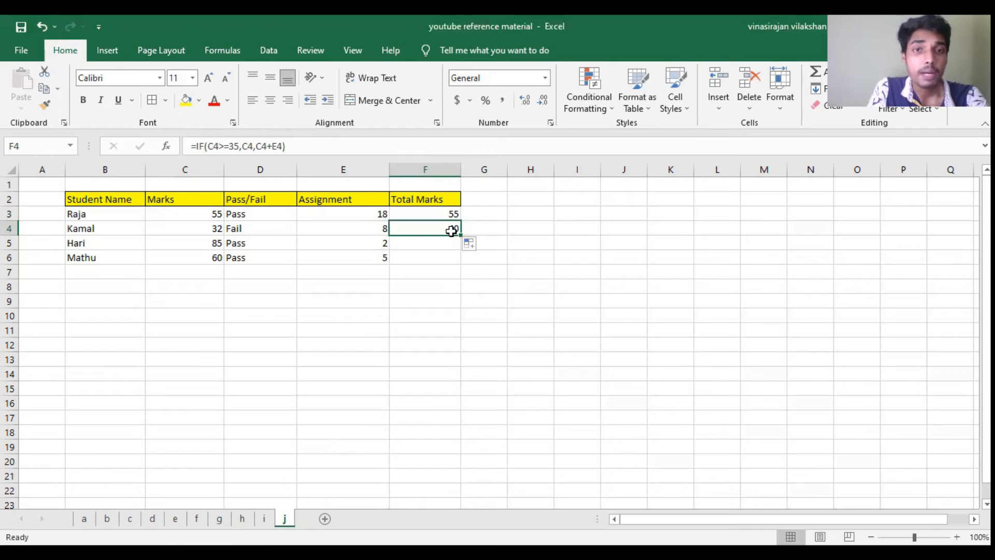
{"action": "double_click", "coordinate": [451, 230]}
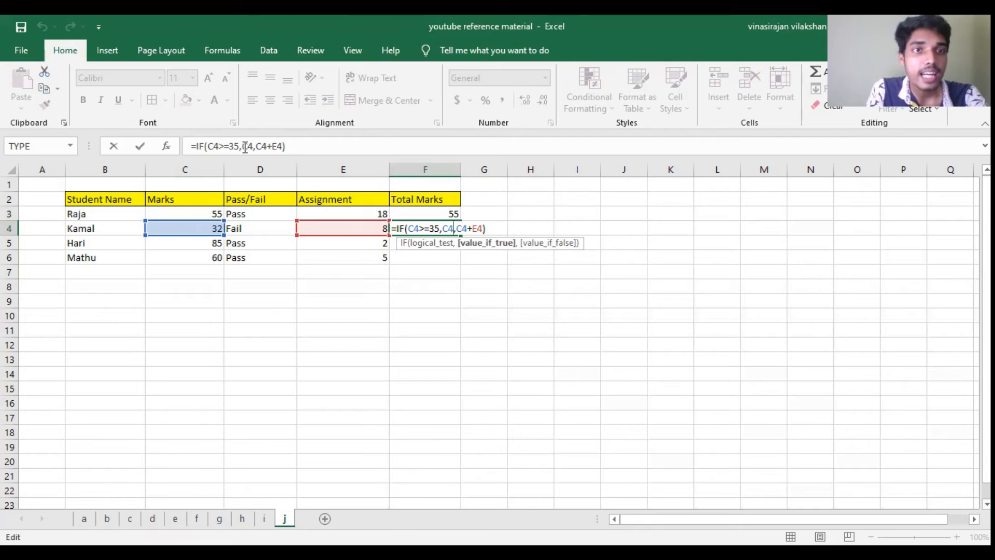
{"action": "left_click_drag", "start_coordinate": [241, 148], "coordinate": [282, 147]}
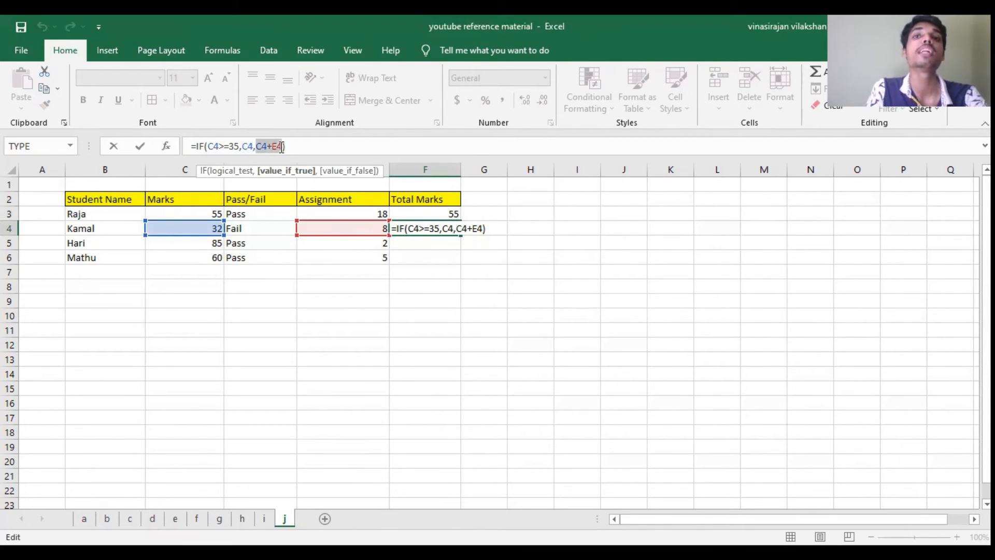
{"action": "left_click", "coordinate": [250, 148]}
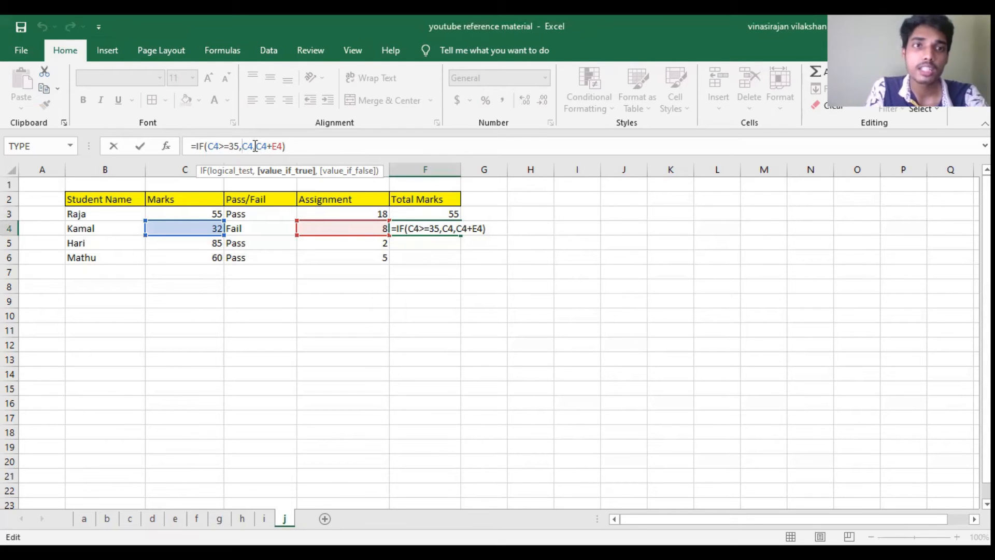
{"action": "left_click_drag", "start_coordinate": [255, 146], "coordinate": [245, 146]}
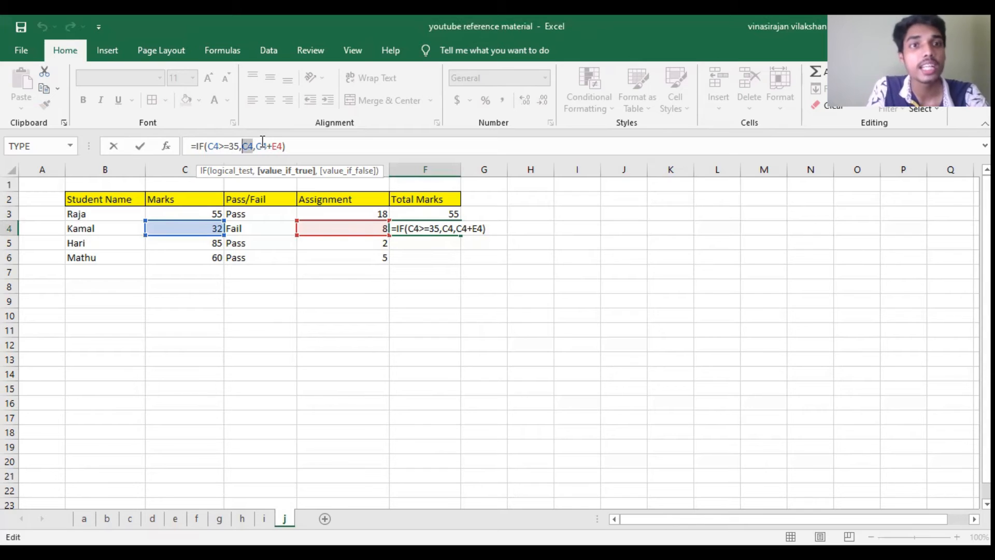
{"action": "left_click_drag", "start_coordinate": [256, 146], "coordinate": [283, 146]}
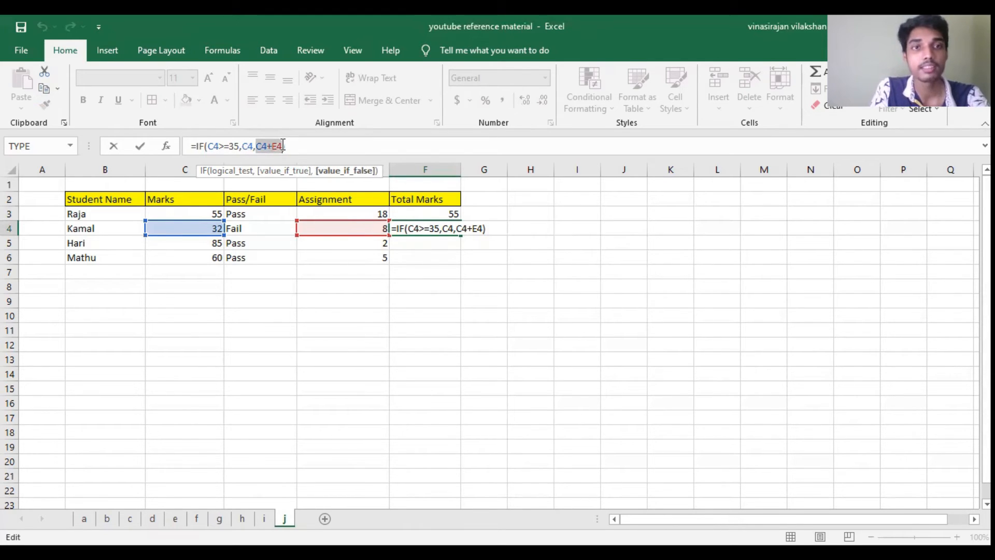
{"action": "key", "text": "Return"}
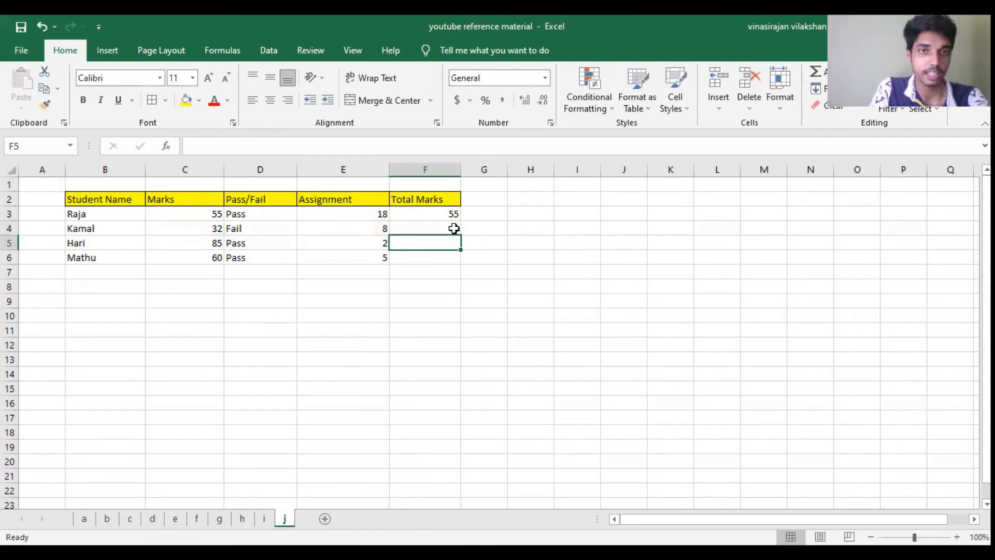
Step: Fill the total marks formula from F4 down to F6
{"action": "left_click", "coordinate": [454, 231]}
{"action": "left_click_drag", "start_coordinate": [460, 235], "coordinate": [463, 262]}
{"action": "left_click", "coordinate": [480, 242]}
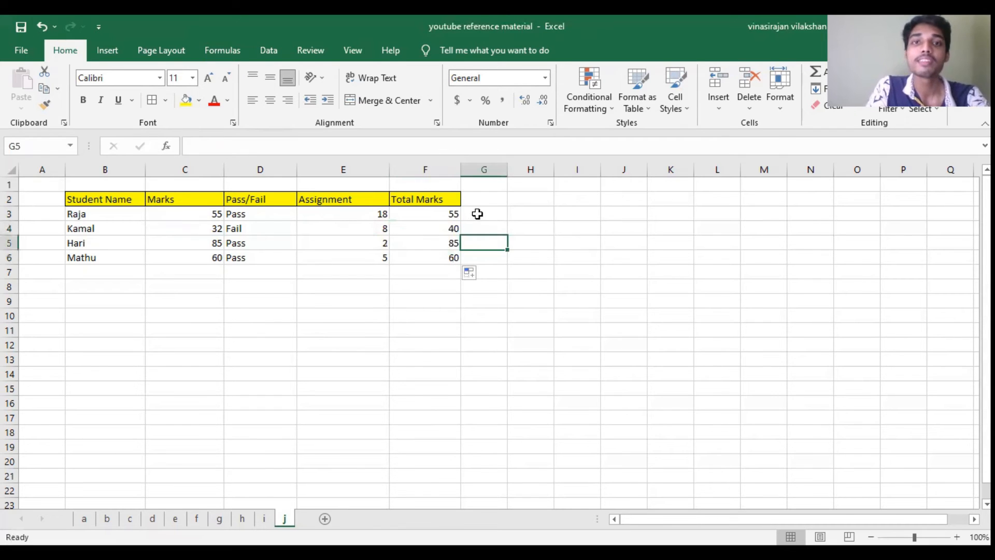
{"action": "left_click", "coordinate": [477, 214]}
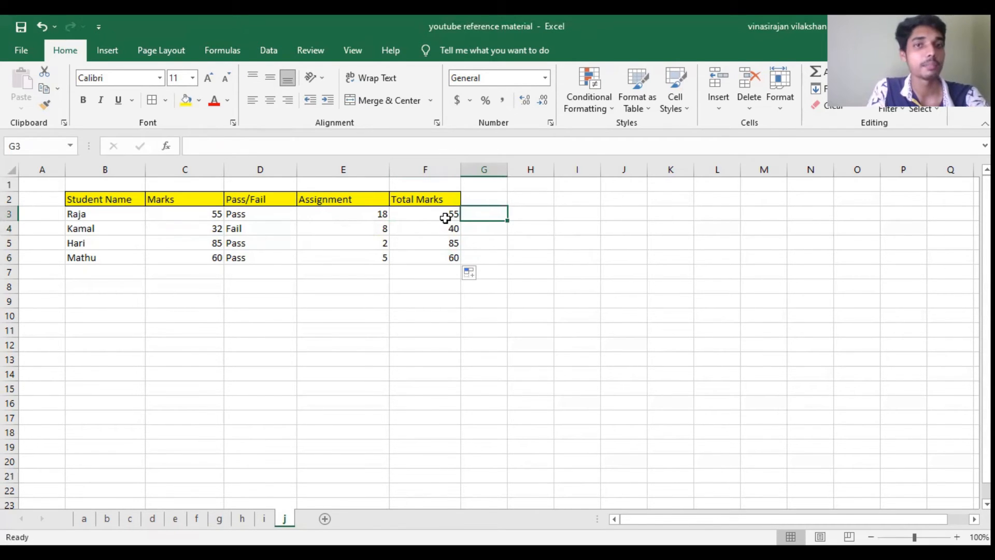
Step: Change the assignment mark in E4 to 3
{"action": "left_click", "coordinate": [365, 227]}
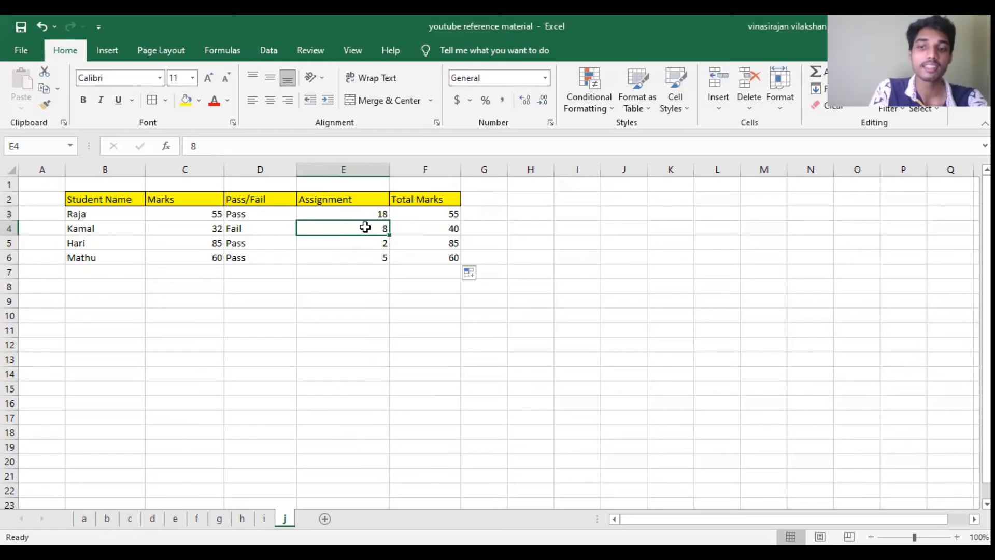
{"action": "type", "text": "3"}
{"action": "key", "text": "Return"}
{"action": "left_click", "coordinate": [365, 227]}
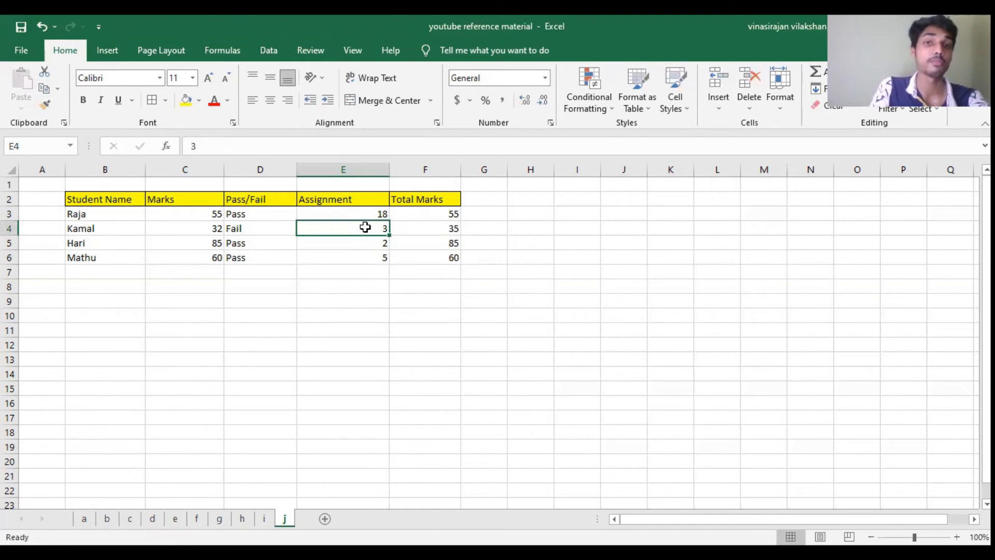
Step: Set up a separate example below the table with > in C8 and 30 in D8
{"action": "key", "text": "Up"}
{"action": "key", "text": "Down"}
{"action": "key", "text": "Down"}
{"action": "key", "text": "Down"}
{"action": "key", "text": "Down"}
{"action": "key", "text": "Down"}
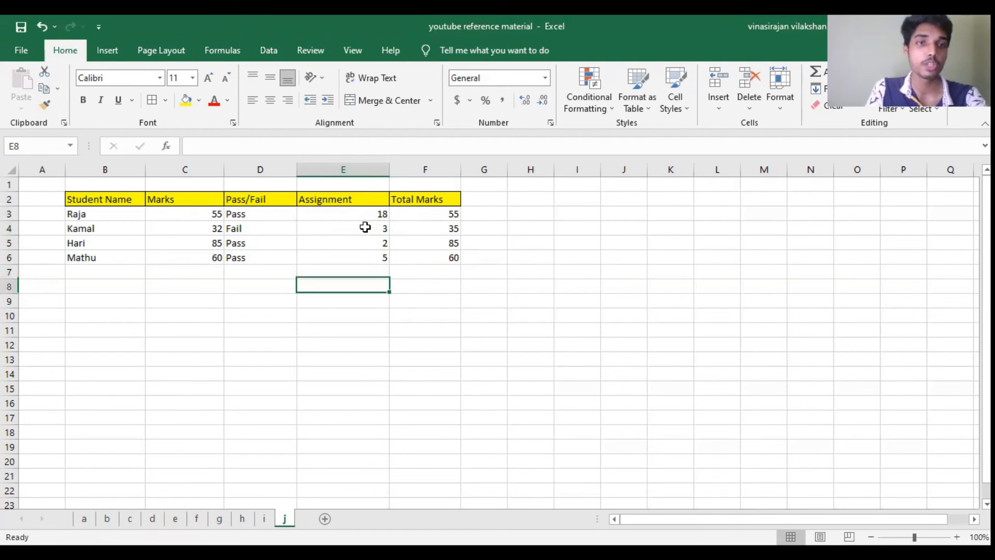
{"action": "key", "text": "Left"}
{"action": "key", "text": "Left"}
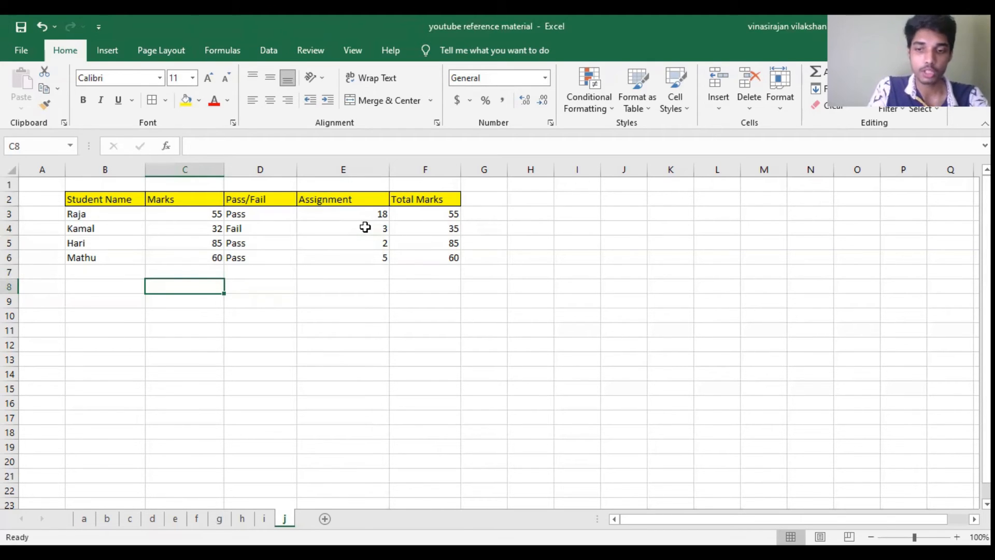
{"action": "type", "text": ">"}
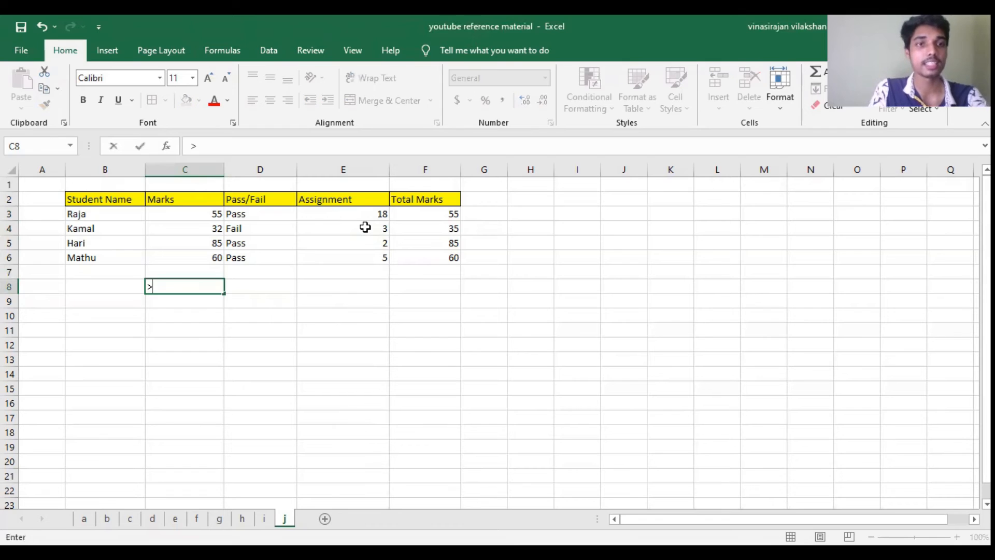
{"action": "key", "text": "Left"}
{"action": "key", "text": "Right"}
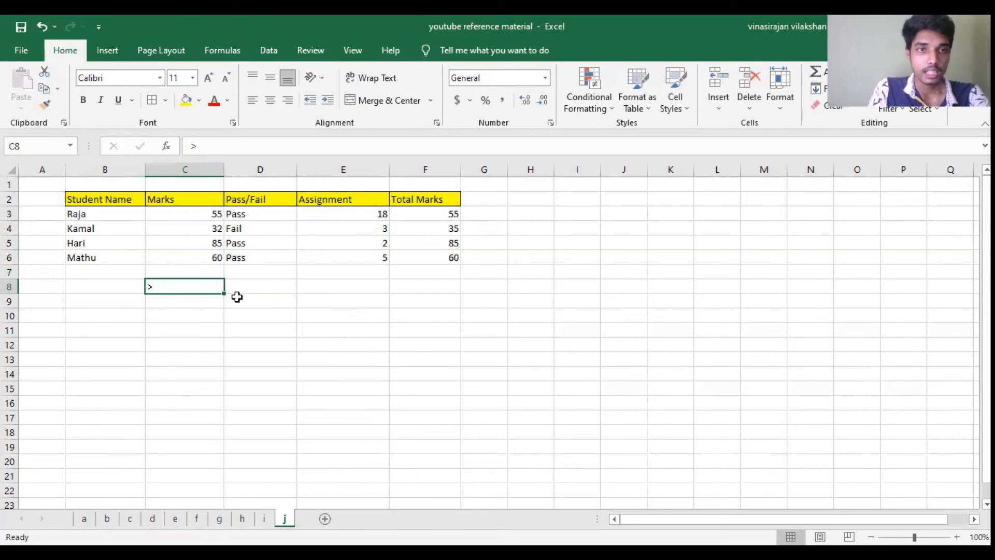
{"action": "left_click", "coordinate": [270, 282]}
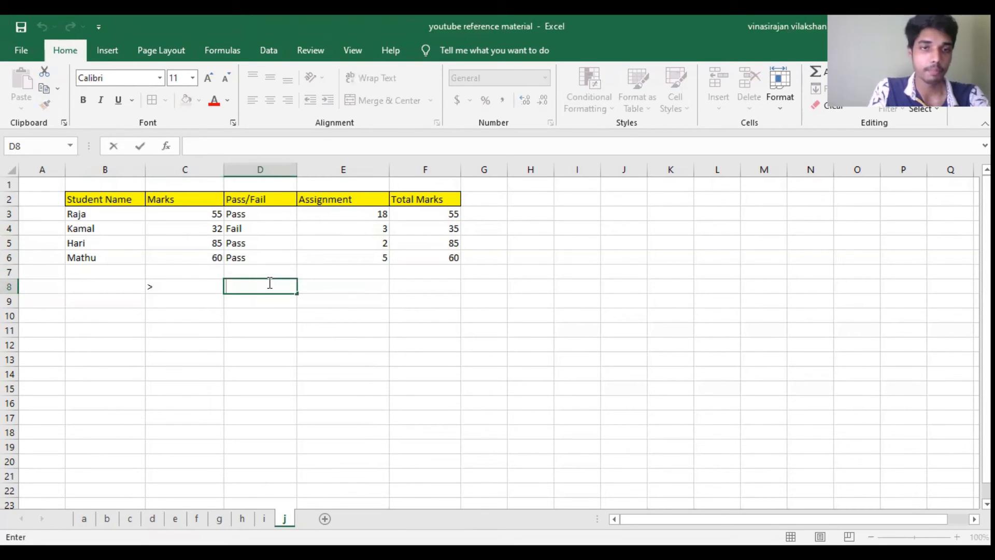
{"action": "type", "text": "30"}
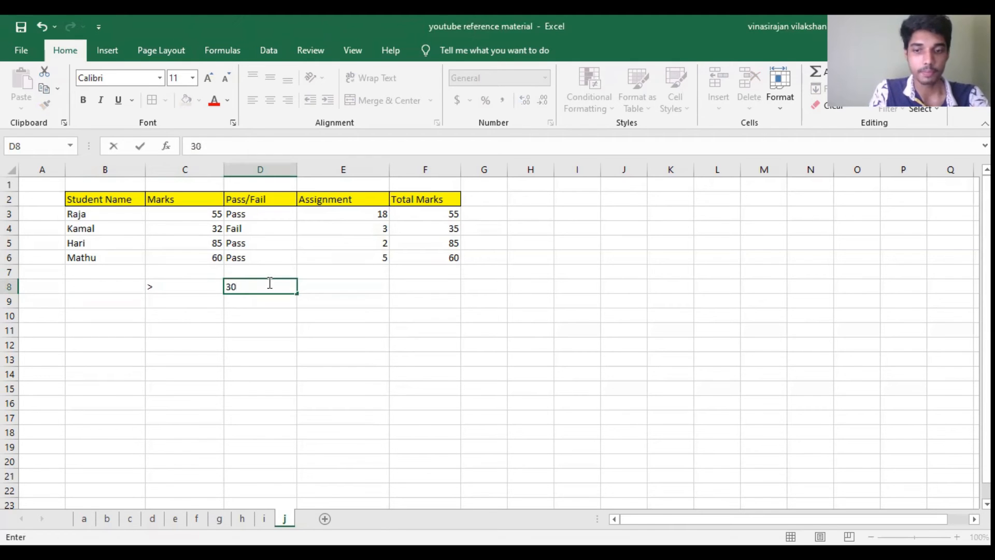
{"action": "key", "text": "Right"}
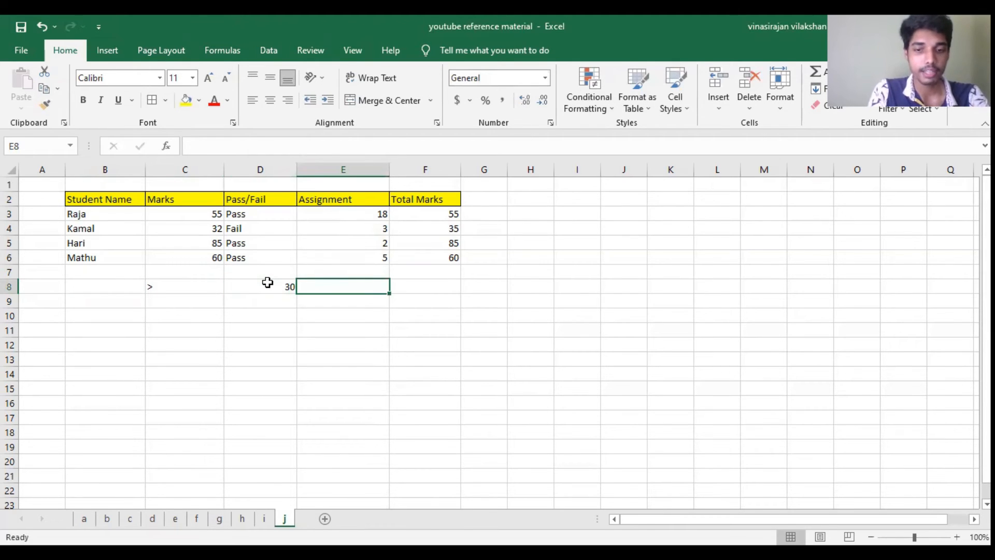
Step: Begin an IF formula in E8 with the logical test D8>25
{"action": "type", "text": "="}
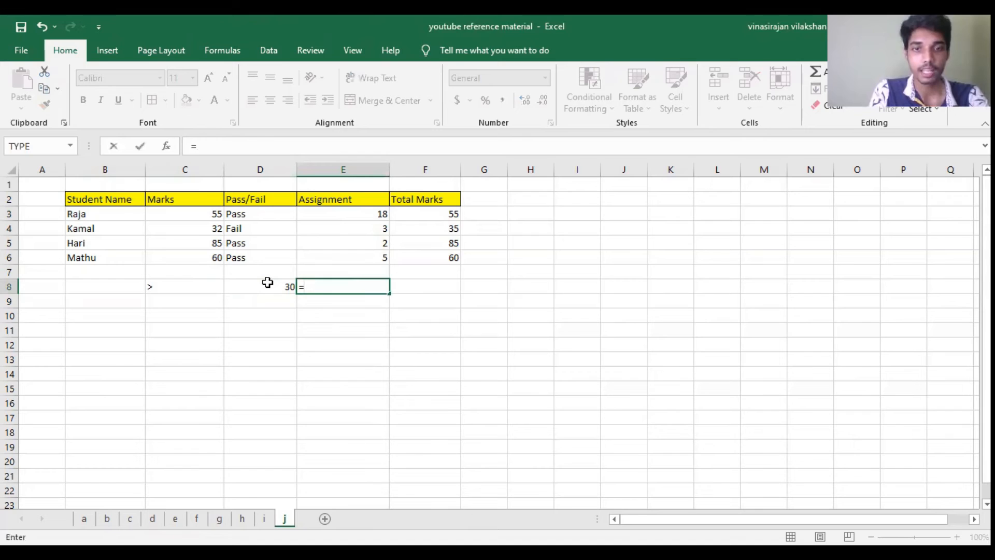
{"action": "type", "text": "If("}
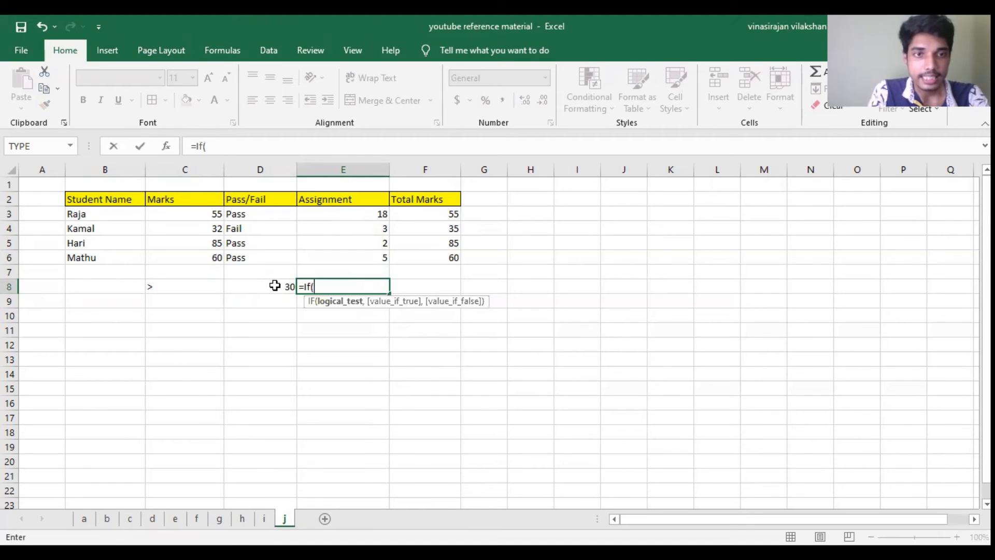
{"action": "left_click", "coordinate": [273, 285]}
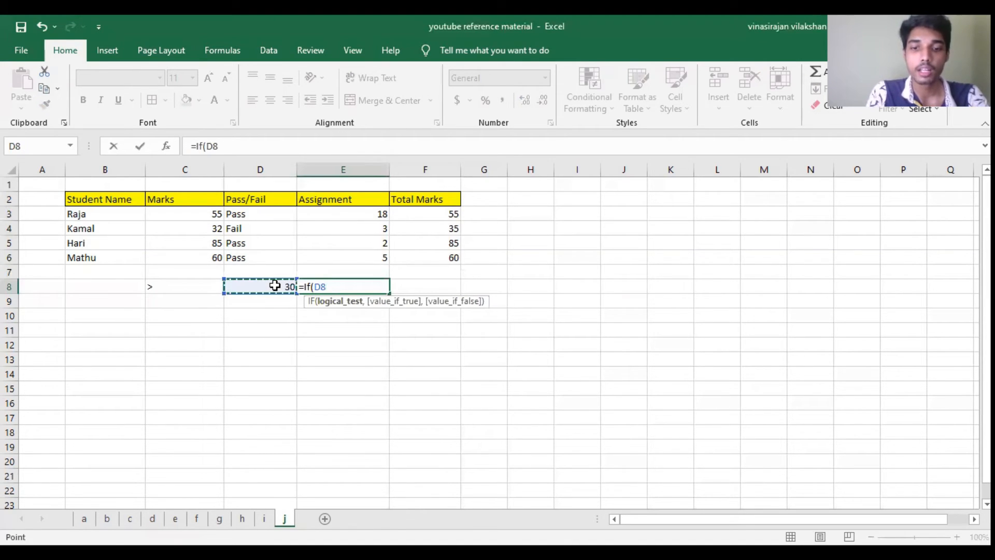
{"action": "type", "text": ">25"}
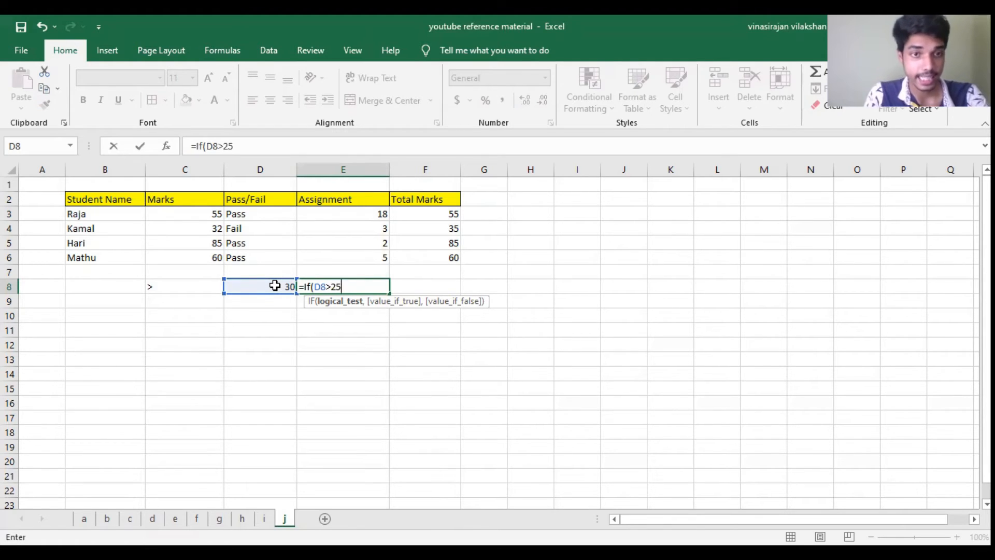
{"action": "type", "text": ","}
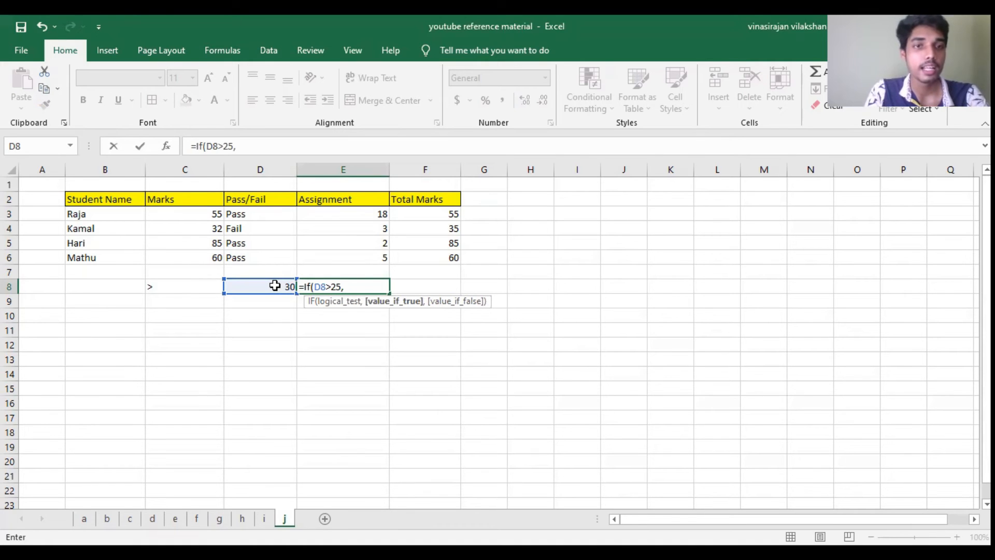
Step: Complete the E8 formula with D8 as the value if true and D8+5 as the value if false
{"action": "left_click", "coordinate": [274, 286]}
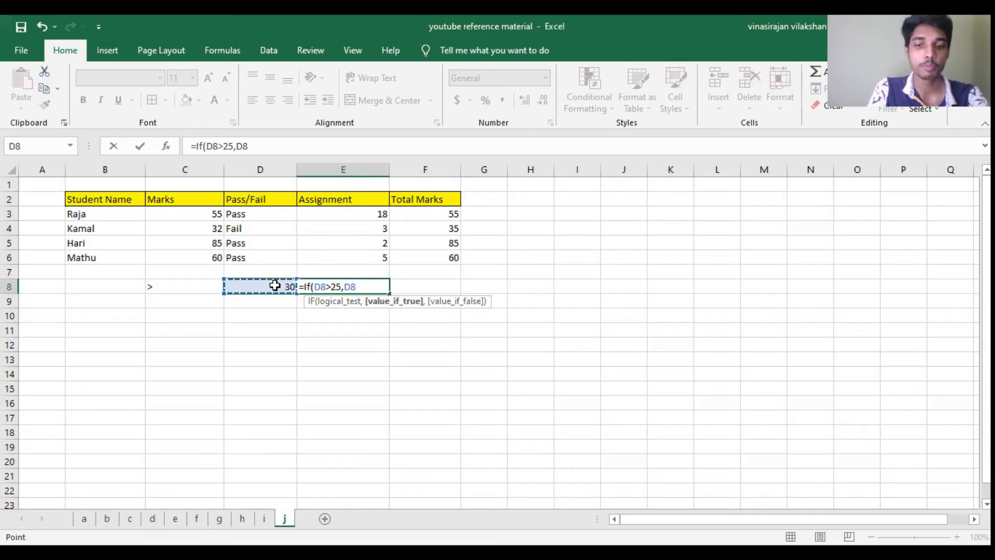
{"action": "type", "text": ","}
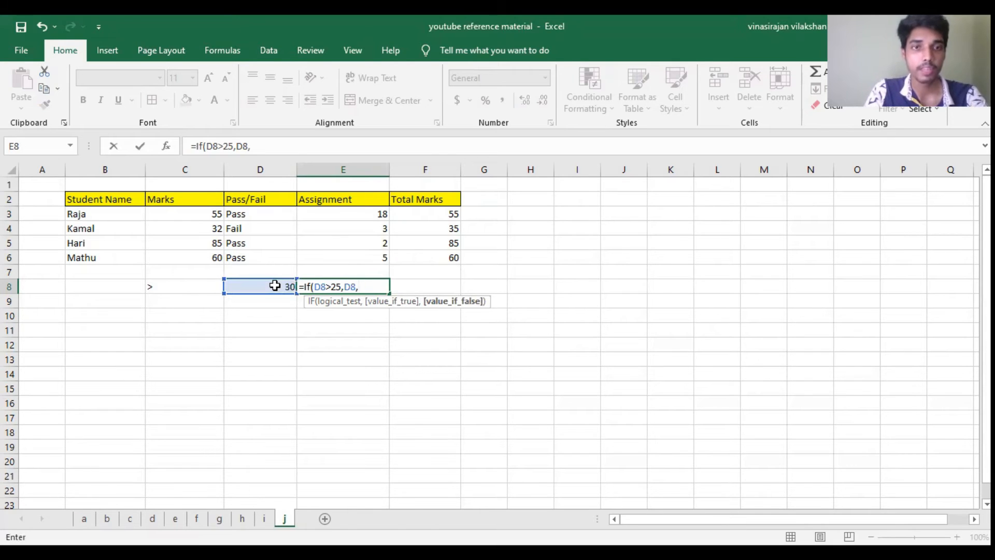
{"action": "left_click", "coordinate": [275, 286]}
{"action": "type", "text": "+5)"}
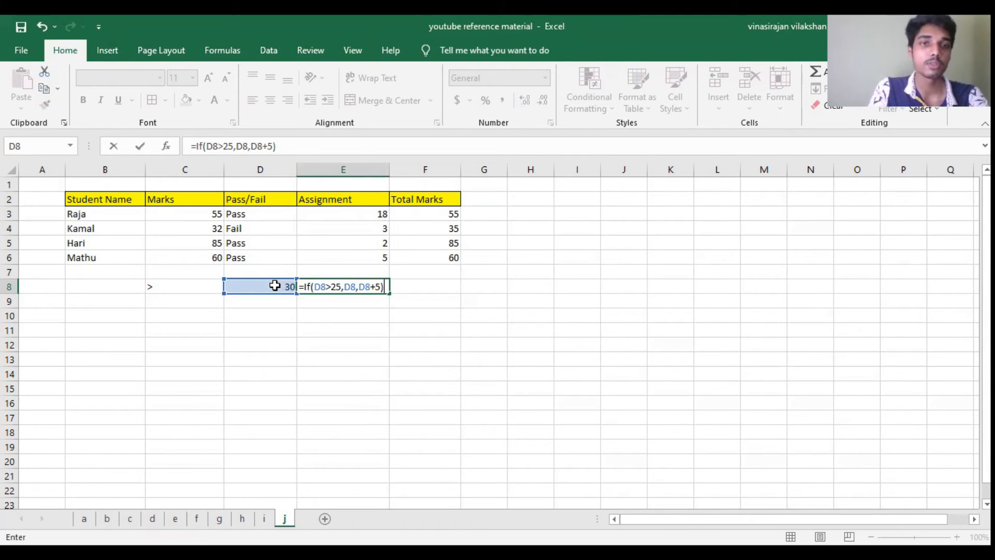
{"action": "key", "text": "Return"}
{"action": "left_click", "coordinate": [338, 285]}
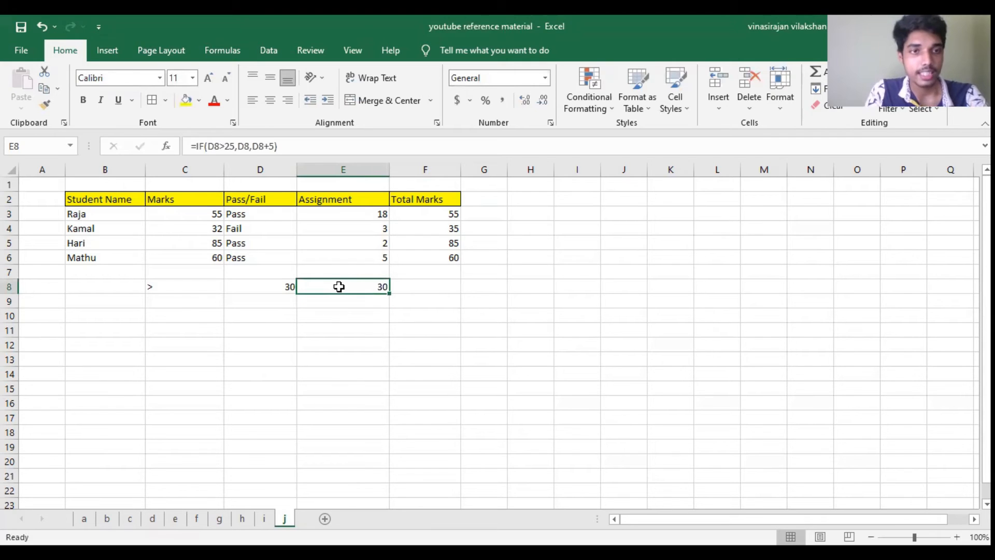
Step: Examine the E8 formula's logical test D8>25 and its value-if-true argument D8
{"action": "double_click", "coordinate": [340, 287]}
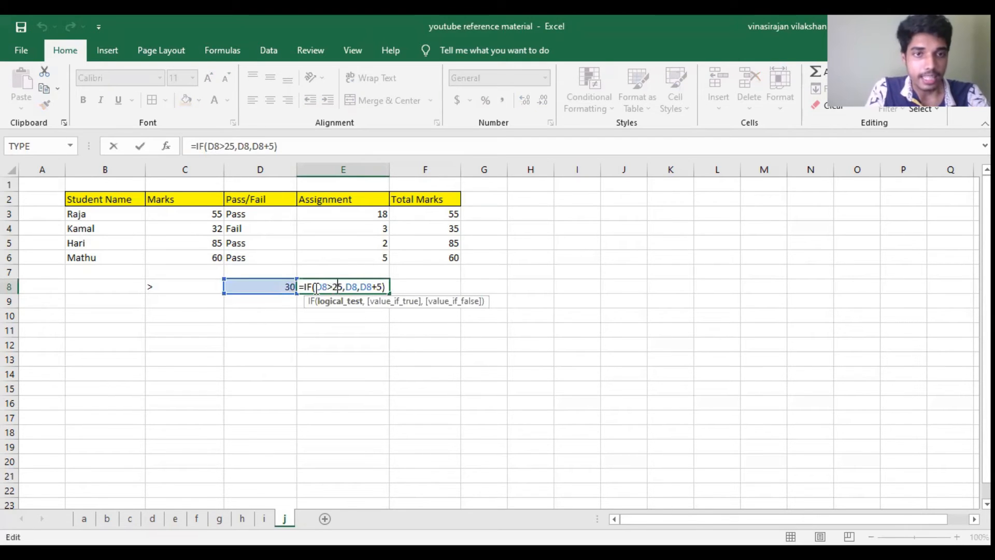
{"action": "left_click_drag", "start_coordinate": [315, 290], "coordinate": [321, 292]}
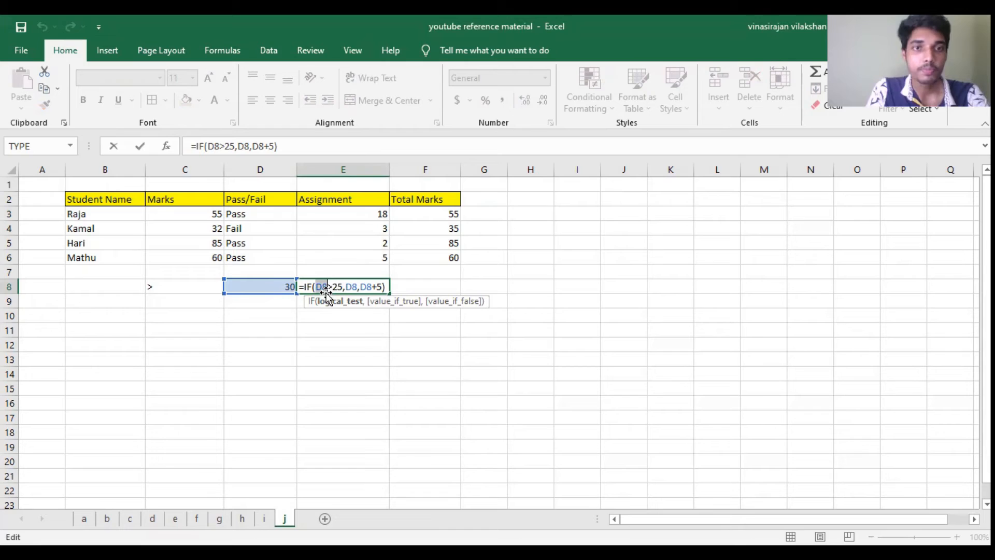
{"action": "left_click", "coordinate": [342, 289]}
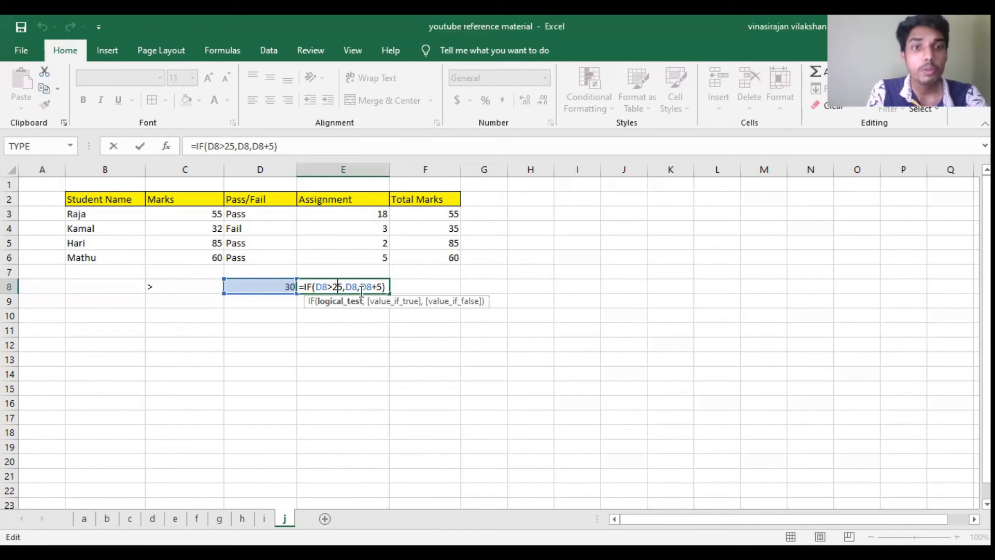
{"action": "double_click", "coordinate": [350, 286]}
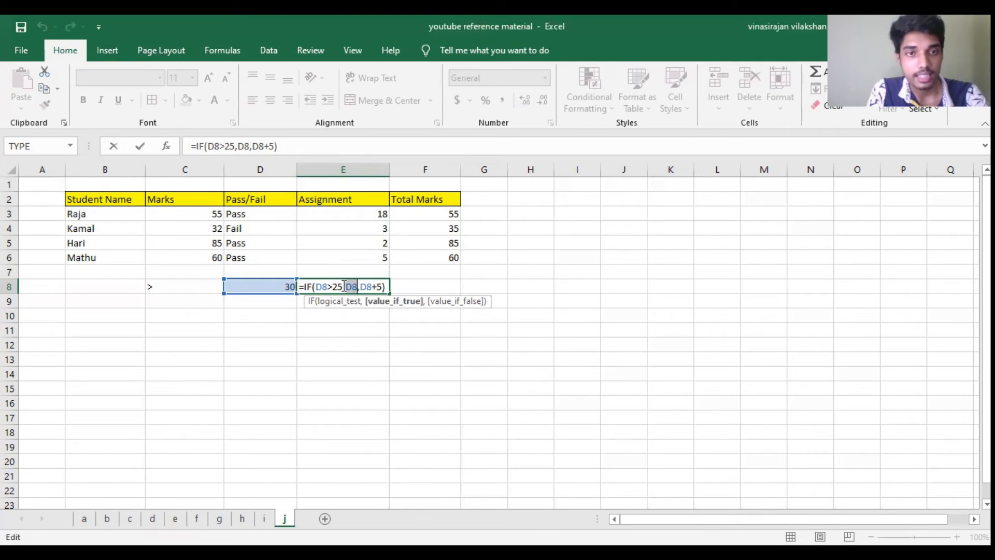
{"action": "key", "text": "Return"}
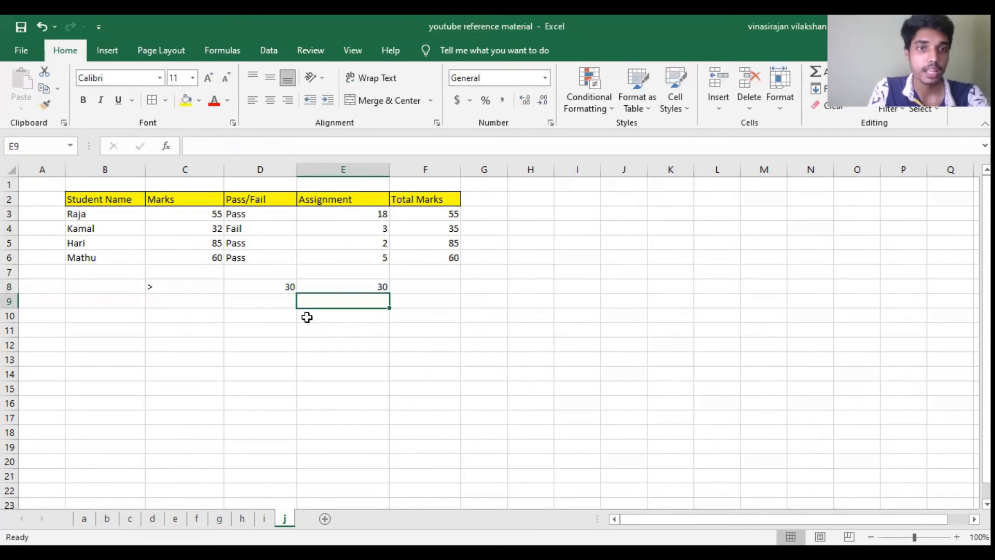
Step: Change the example value in D8 to 10 and check the formula result in E8
{"action": "left_click", "coordinate": [284, 288]}
{"action": "type", "text": "10"}
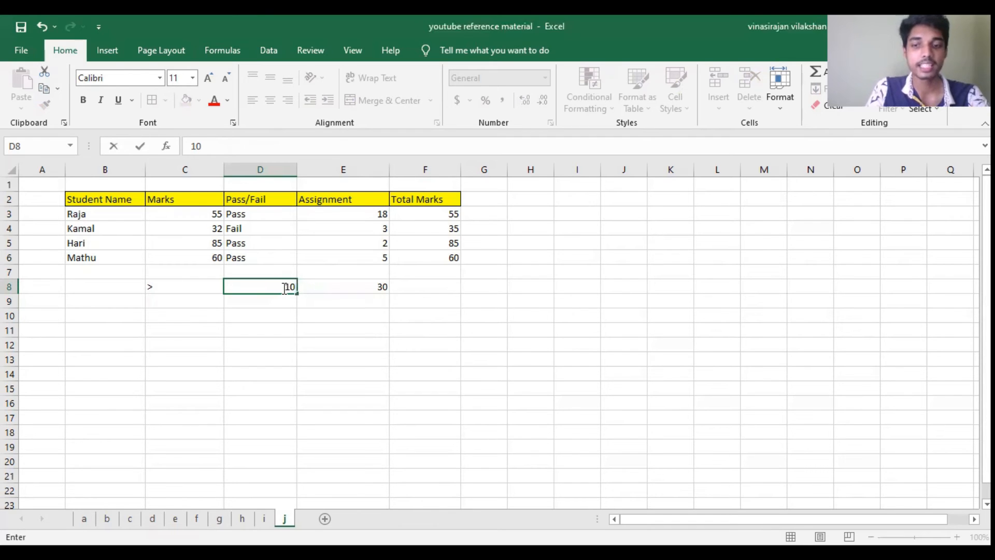
{"action": "key", "text": "Return"}
{"action": "key", "text": "Up"}
{"action": "key", "text": "Right"}
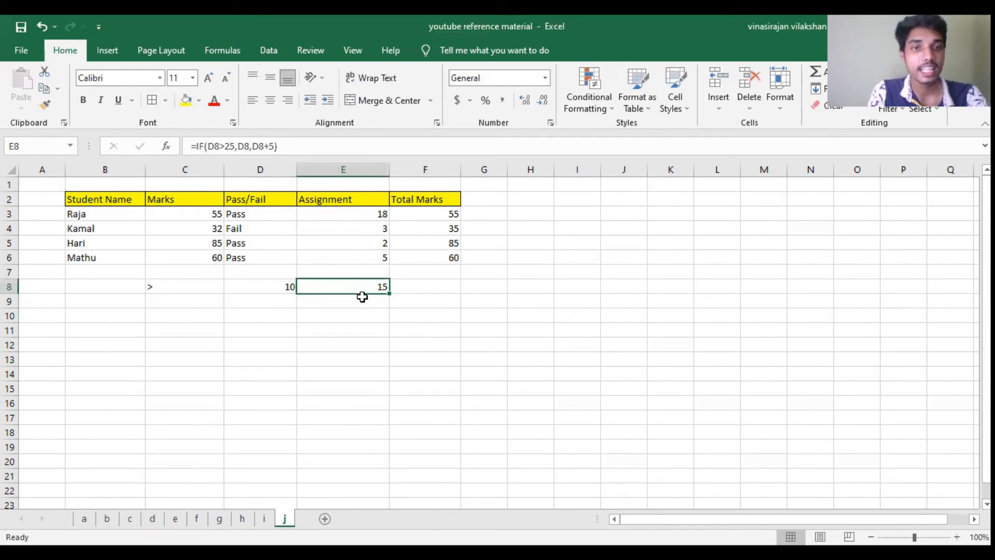
Step: Examine the E8 formula's test and value-if-false argument D8+5, comparing the input in D8 with the result in E8
{"action": "double_click", "coordinate": [360, 286]}
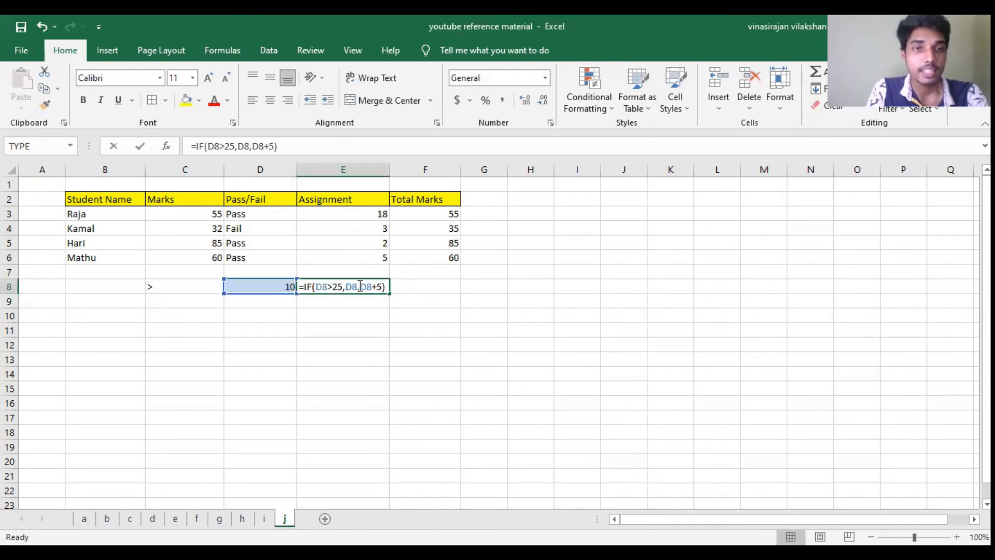
{"action": "left_click_drag", "start_coordinate": [316, 286], "coordinate": [327, 285]}
{"action": "left_click", "coordinate": [327, 285]}
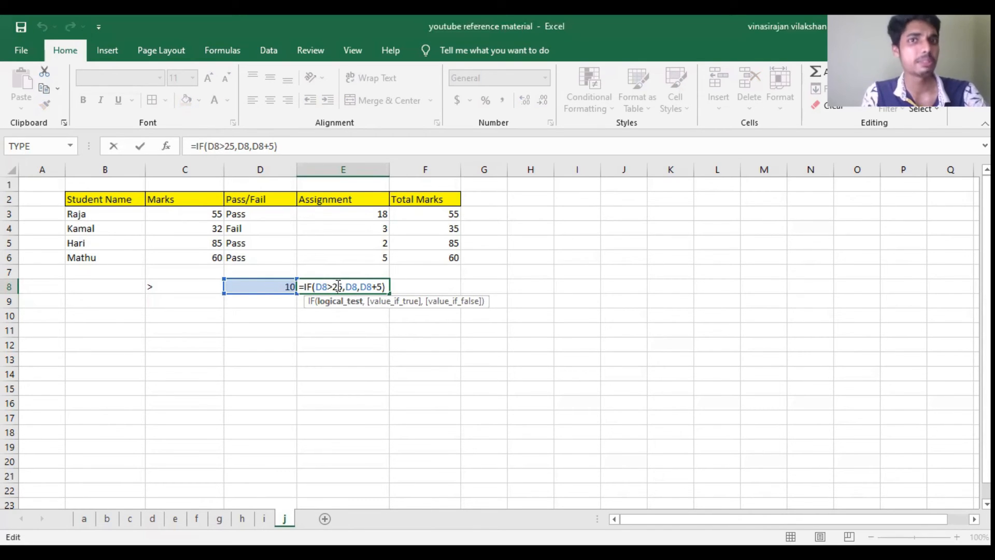
{"action": "left_click_drag", "start_coordinate": [345, 286], "coordinate": [382, 288]}
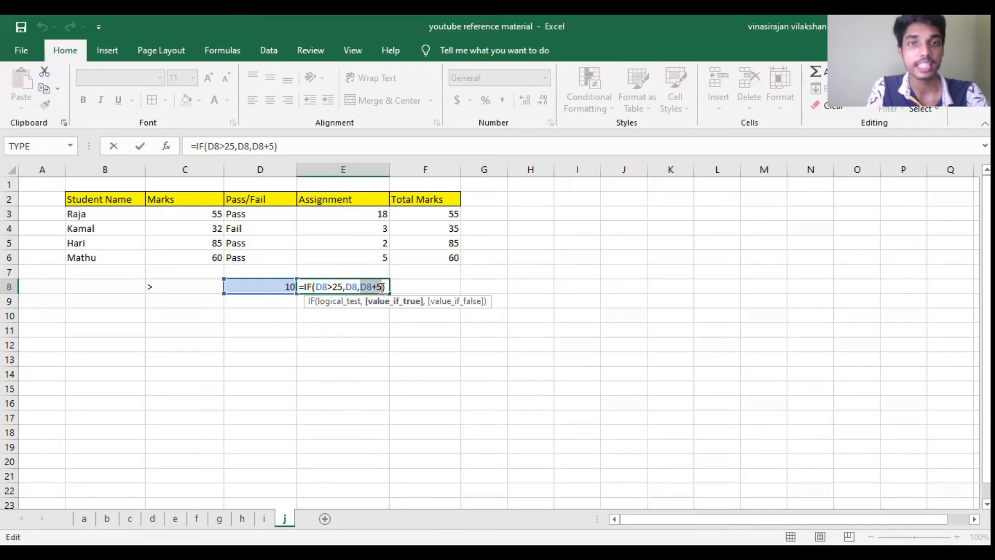
{"action": "key", "text": "Return"}
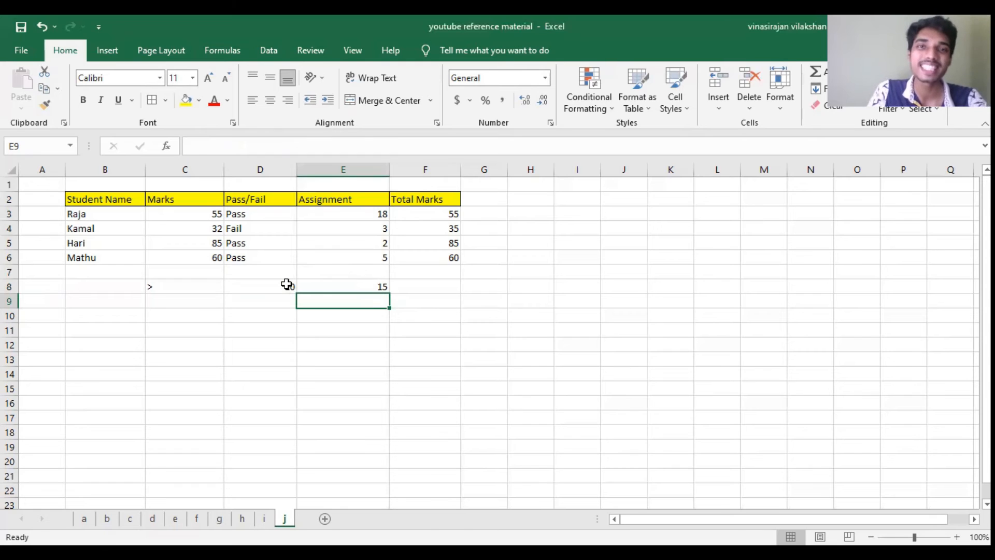
{"action": "left_click", "coordinate": [287, 284]}
{"action": "left_click", "coordinate": [378, 286]}
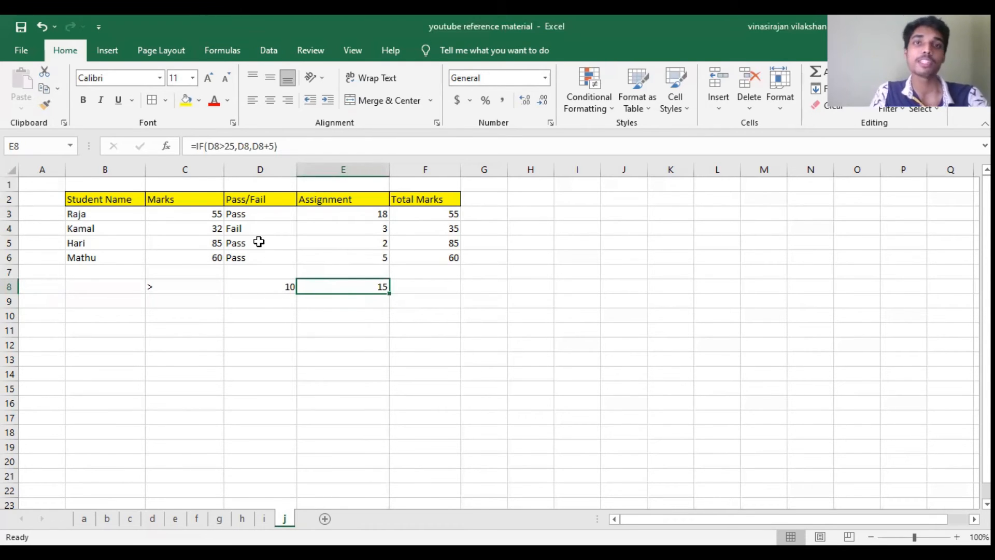
{"action": "left_click", "coordinate": [482, 212]}
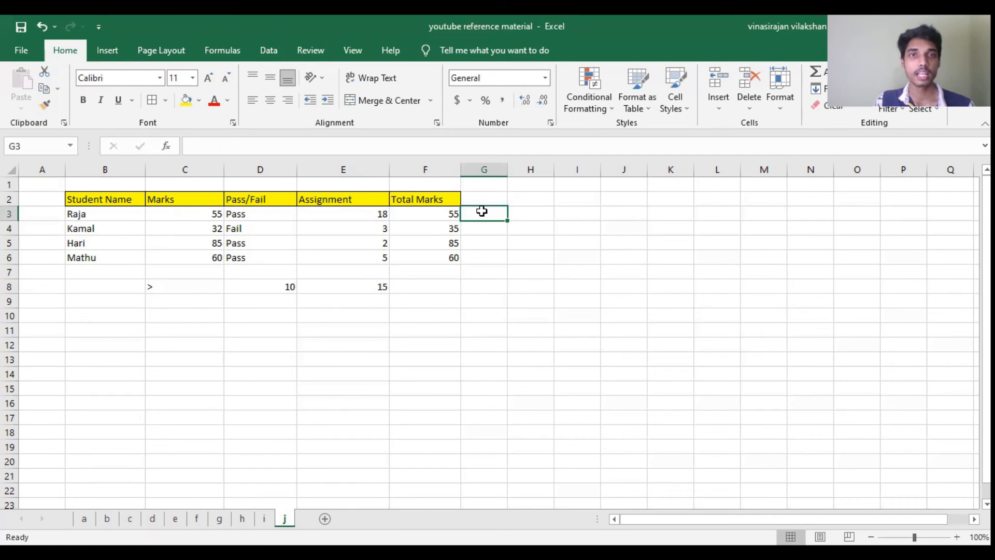
{"action": "left_click", "coordinate": [181, 214]}
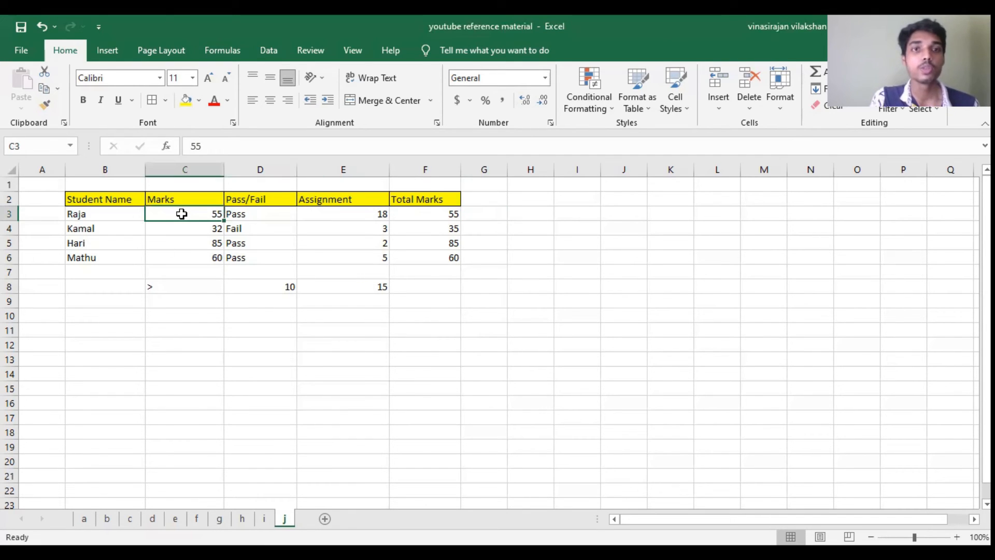
{"action": "left_click", "coordinate": [349, 214]}
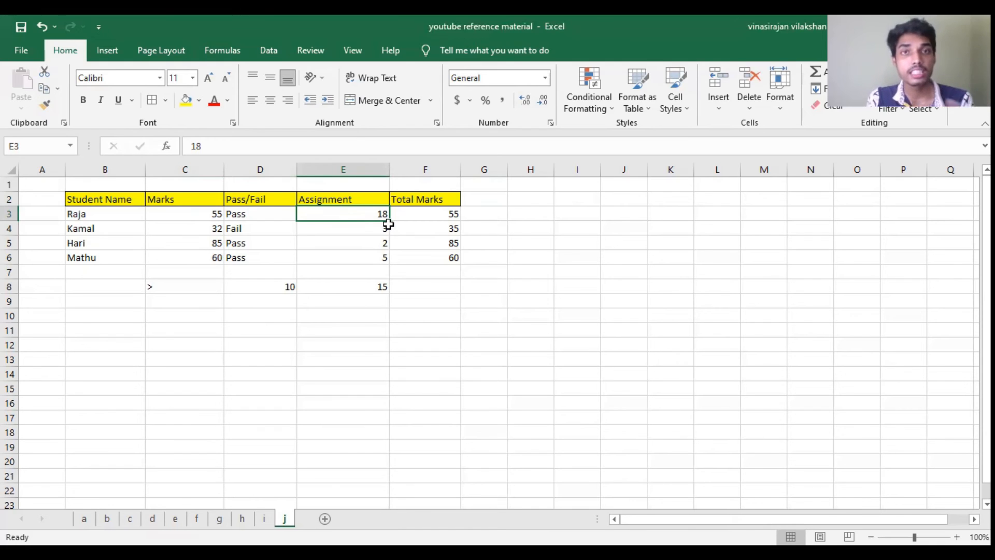
Step: Start an AND formula in G3 with C3>35 as its first condition
{"action": "left_click", "coordinate": [483, 216]}
{"action": "type", "text": "=A"}
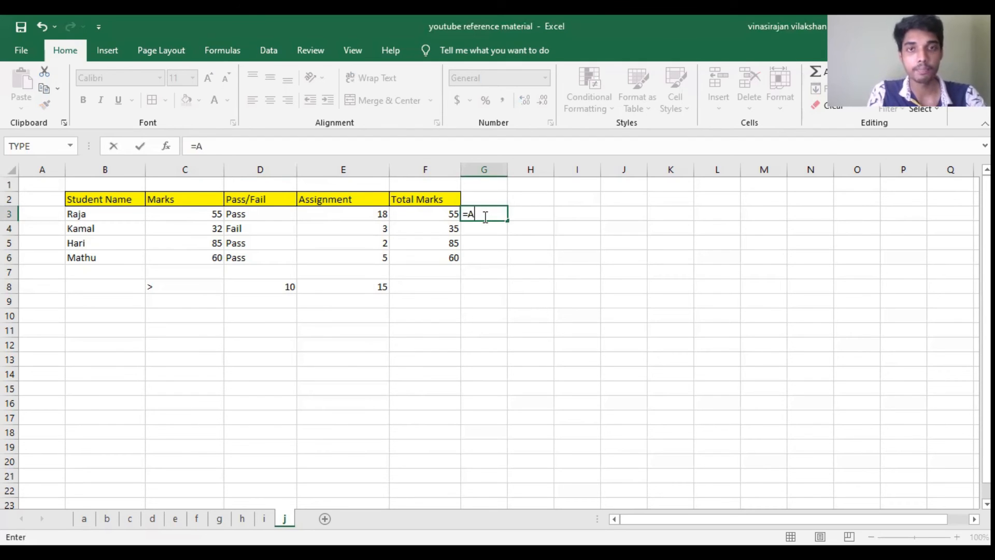
{"action": "type", "text": "ND("}
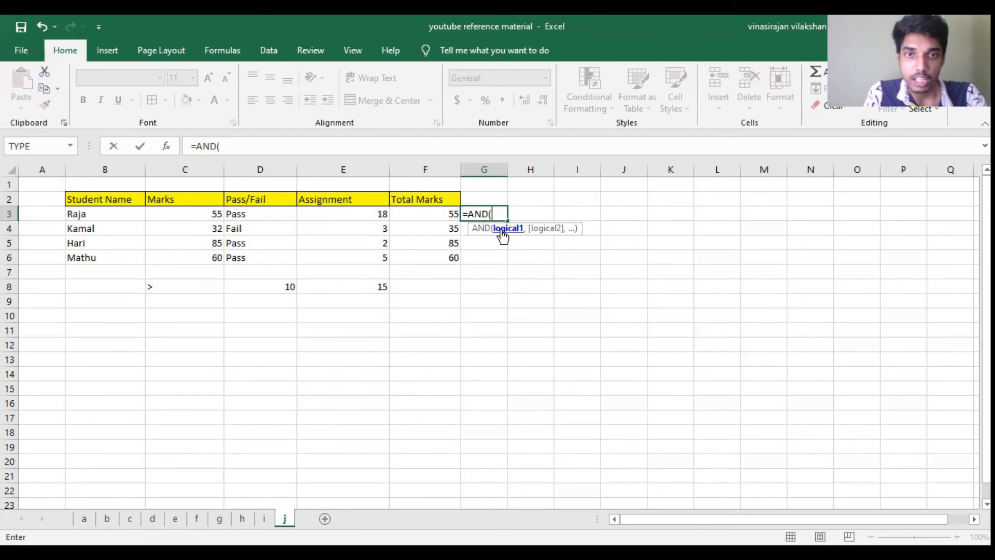
{"action": "left_click", "coordinate": [209, 212]}
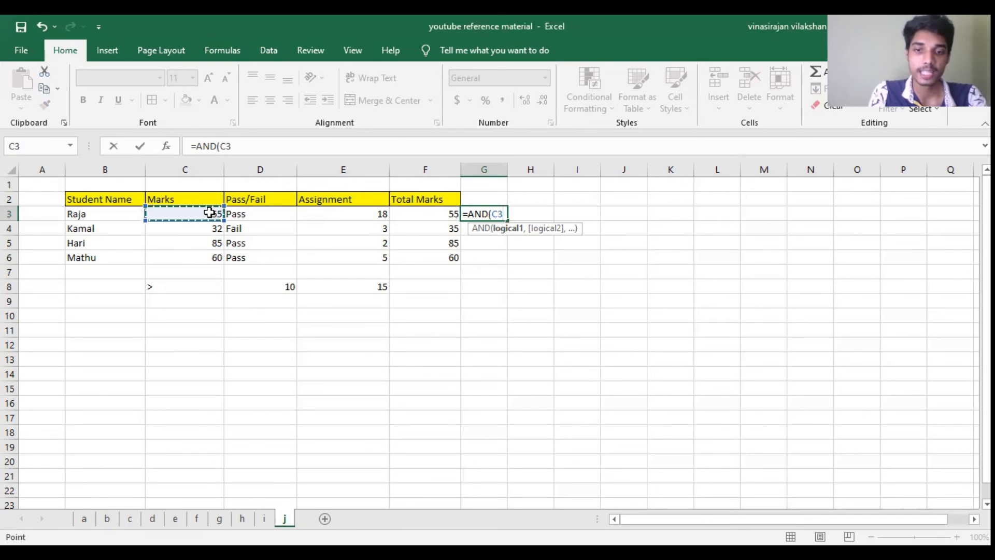
{"action": "type", "text": ">"}
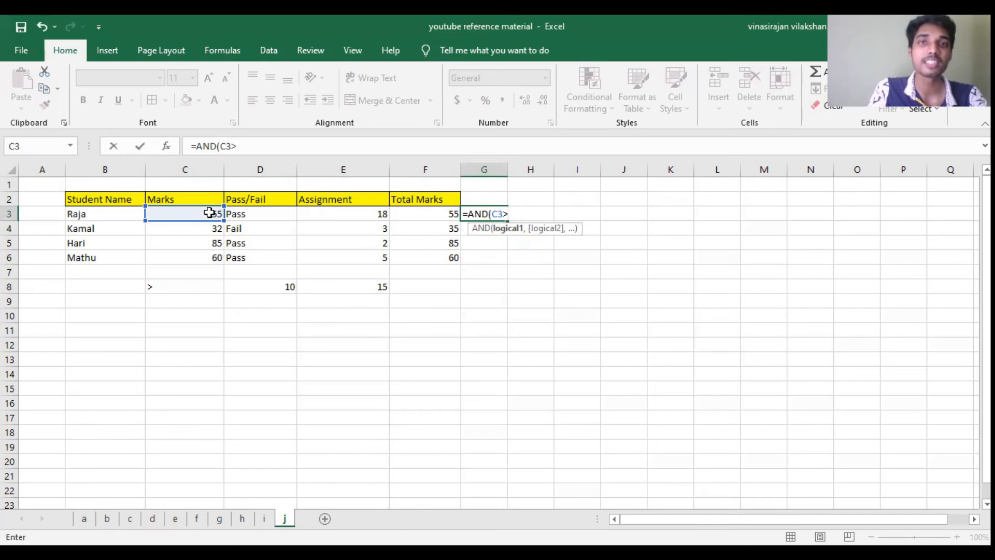
{"action": "type", "text": "2"}
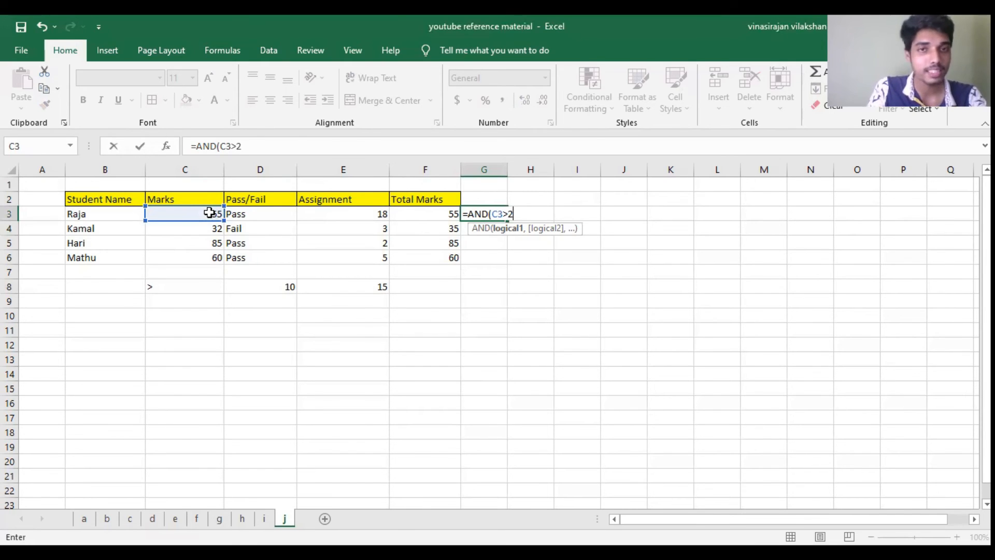
{"action": "key", "text": "BackSpace"}
{"action": "type", "text": "35"}
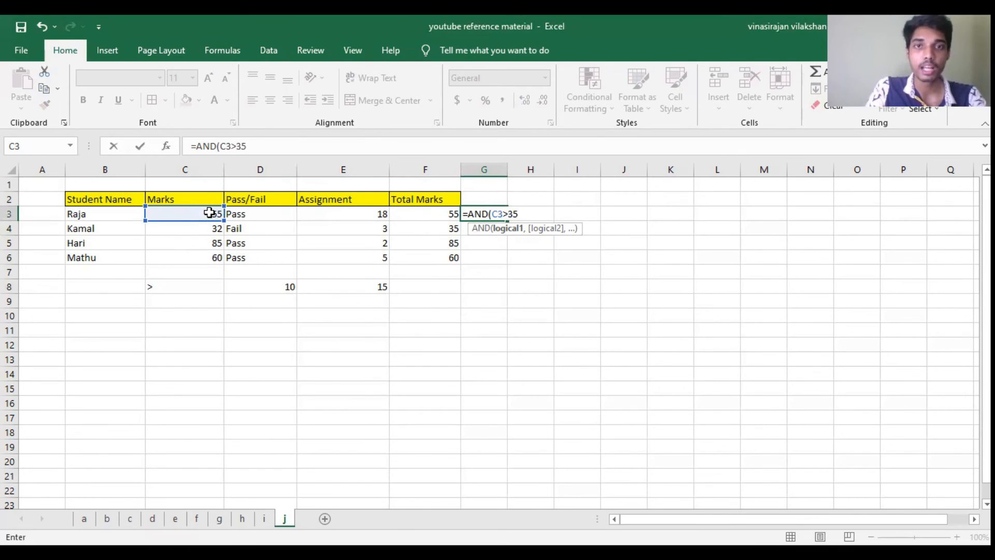
{"action": "type", "text": ","}
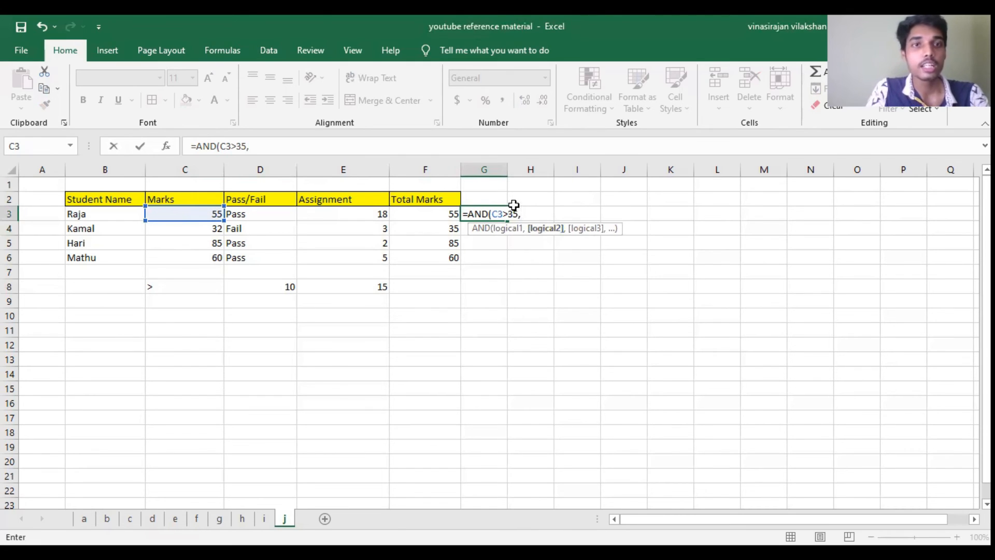
Step: Add E3>10 as the second condition and complete the AND formula in G3
{"action": "left_click", "coordinate": [375, 214]}
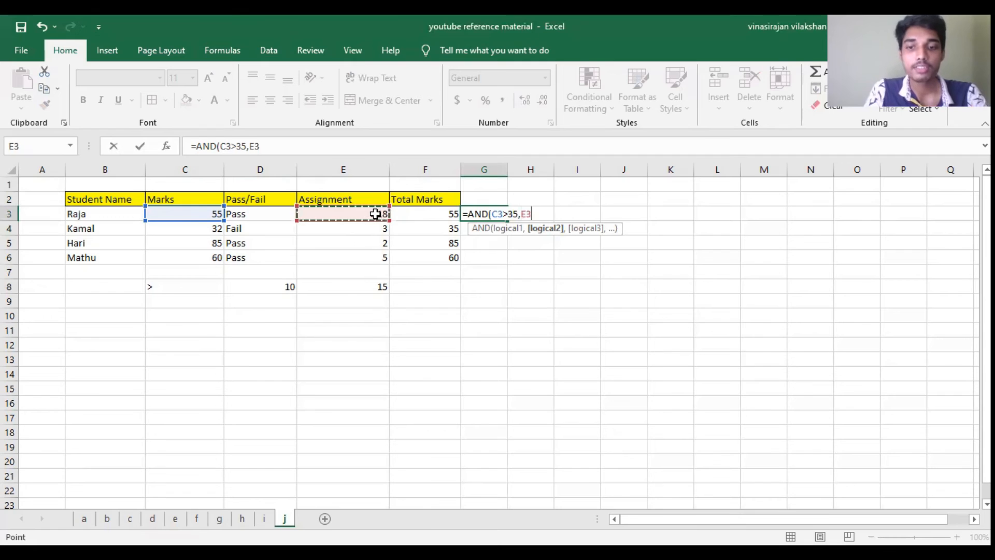
{"action": "type", "text": ">"}
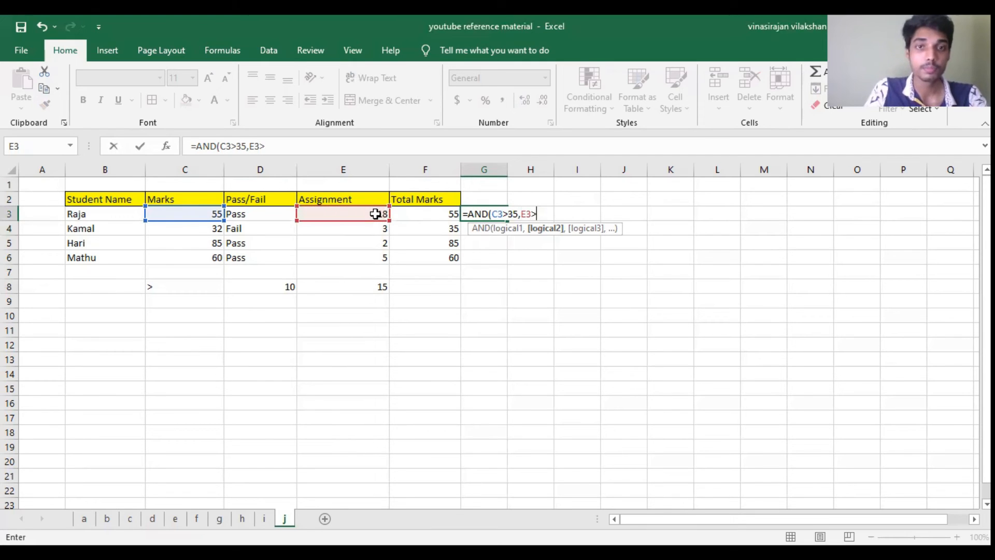
{"action": "type", "text": "10"}
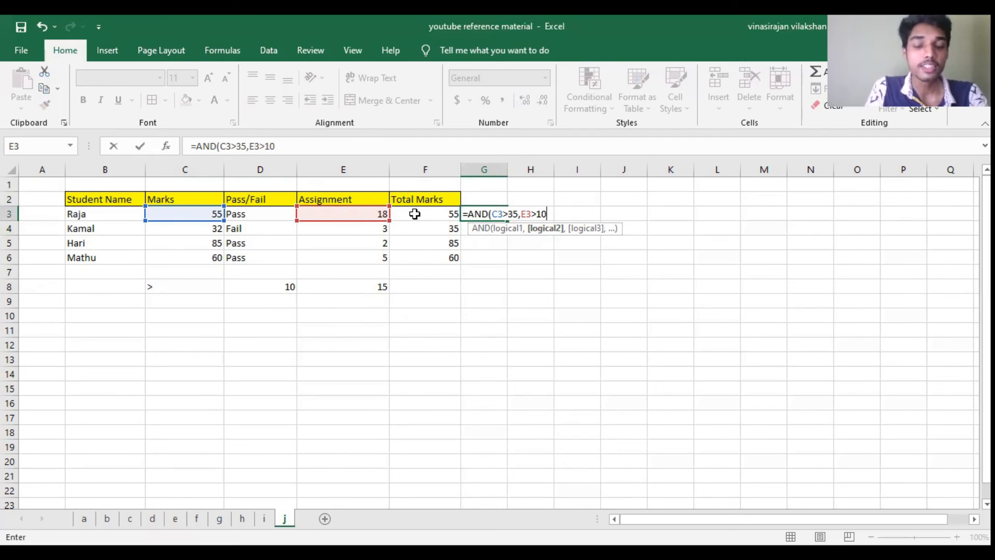
{"action": "type", "text": ")"}
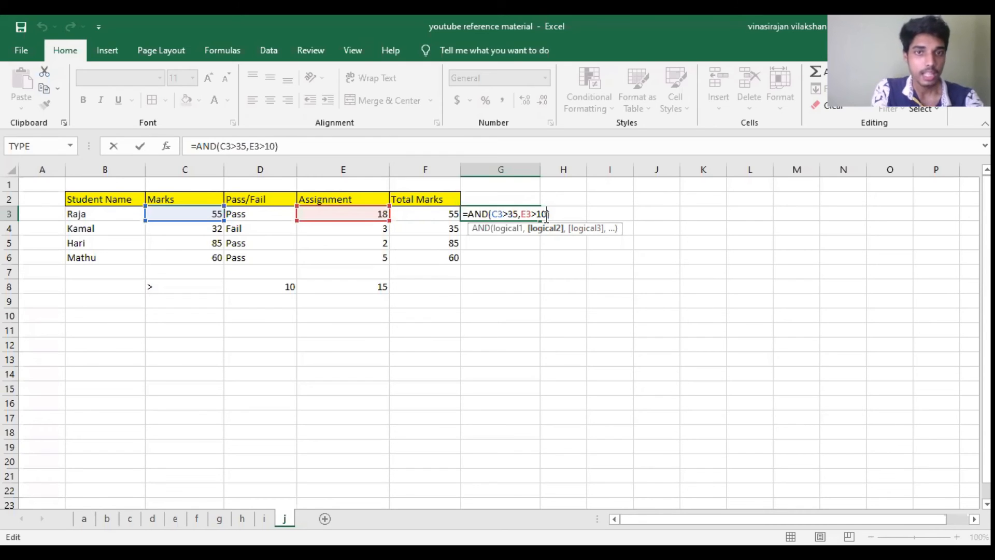
{"action": "key", "text": "Return"}
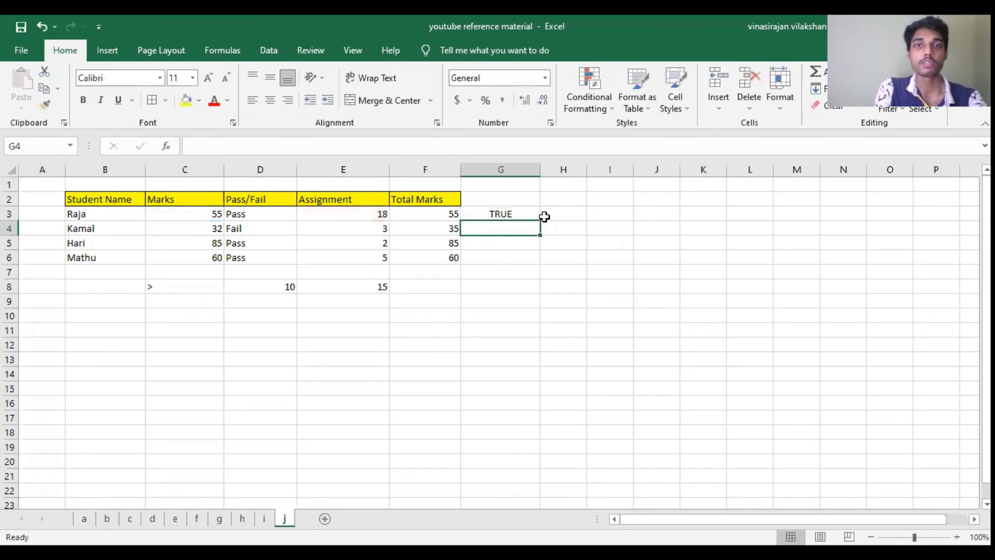
Step: Copy the AND formula from G3 down through G6 for the remaining students
{"action": "left_click", "coordinate": [528, 212]}
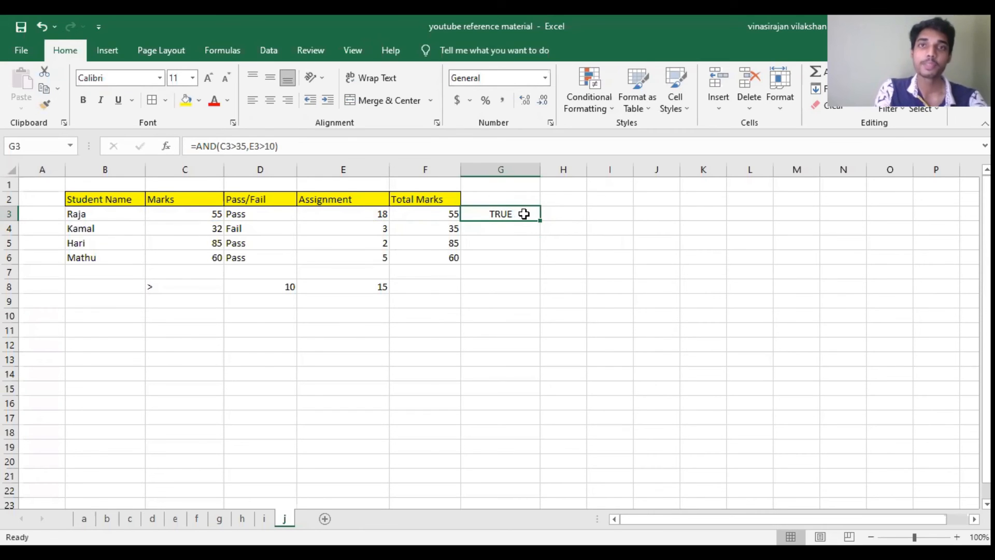
{"action": "left_click_drag", "start_coordinate": [539, 220], "coordinate": [540, 269]}
{"action": "left_click", "coordinate": [594, 239]}
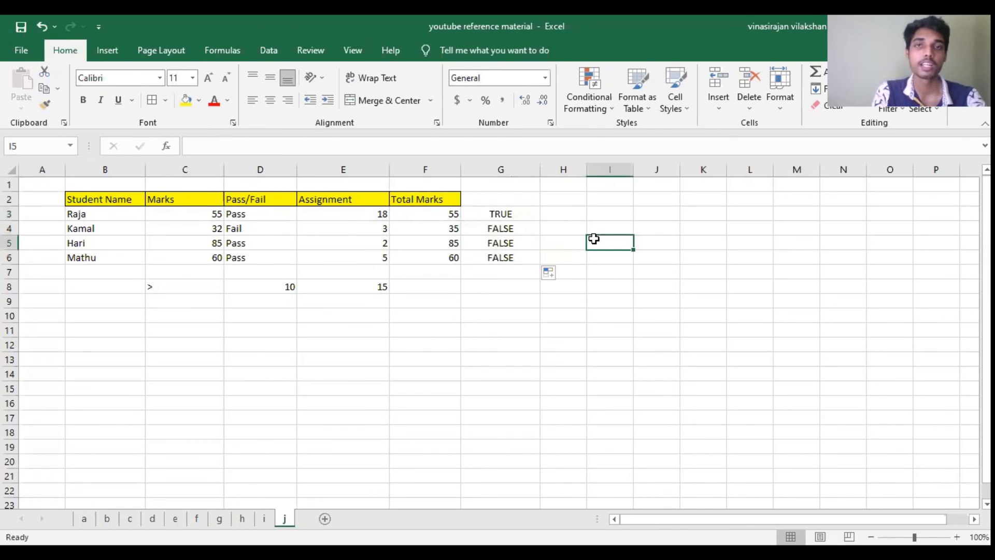
Step: Examine the AND formula in G3 and its two conditions against the first student's marks and assignment
{"action": "left_click", "coordinate": [514, 208]}
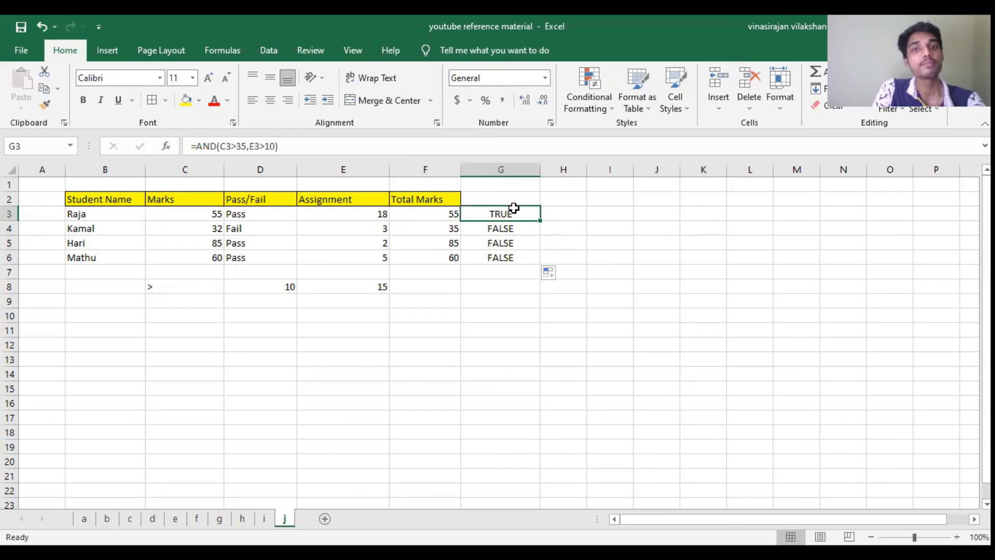
{"action": "left_click", "coordinate": [555, 211]}
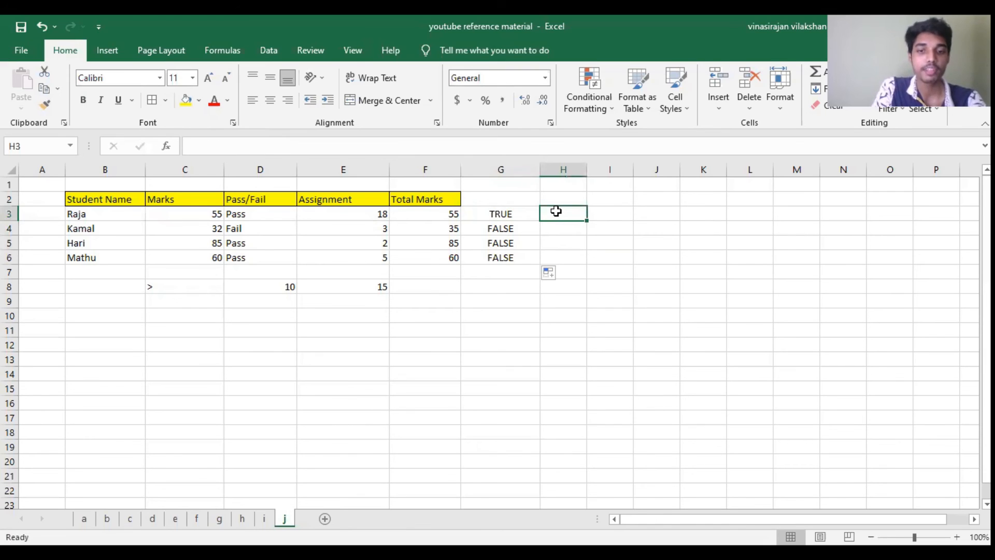
{"action": "left_click", "coordinate": [515, 212]}
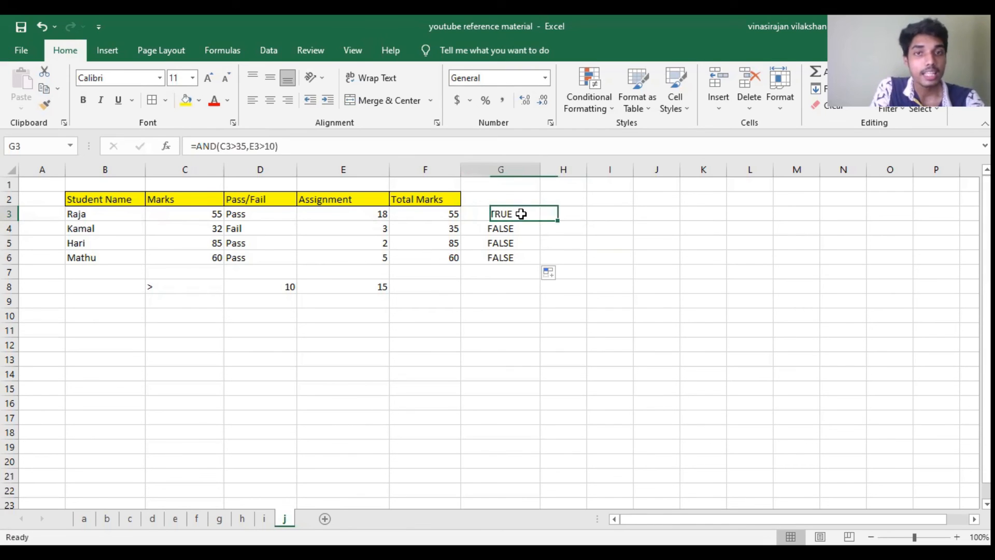
{"action": "left_click", "coordinate": [566, 209]}
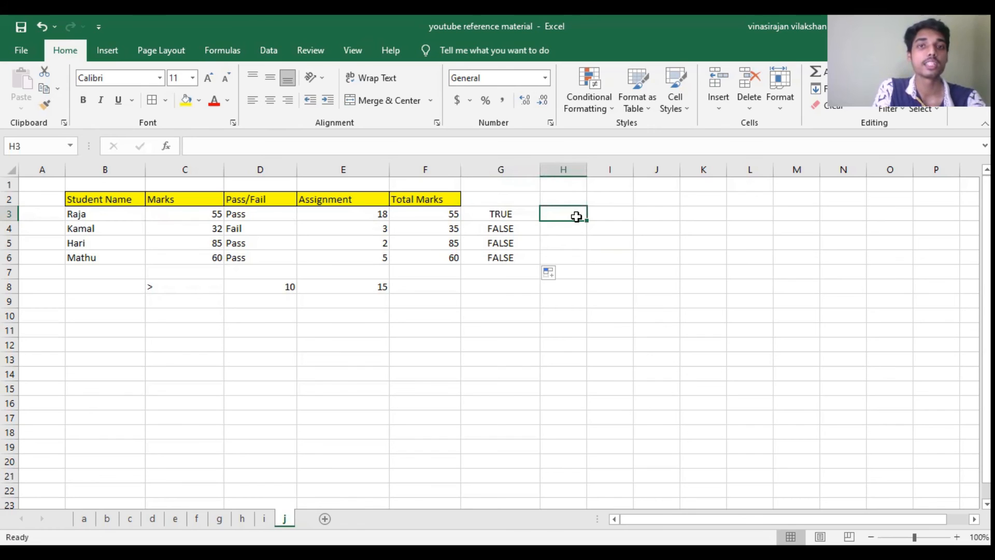
{"action": "left_click", "coordinate": [561, 223]}
{"action": "left_click", "coordinate": [521, 215]}
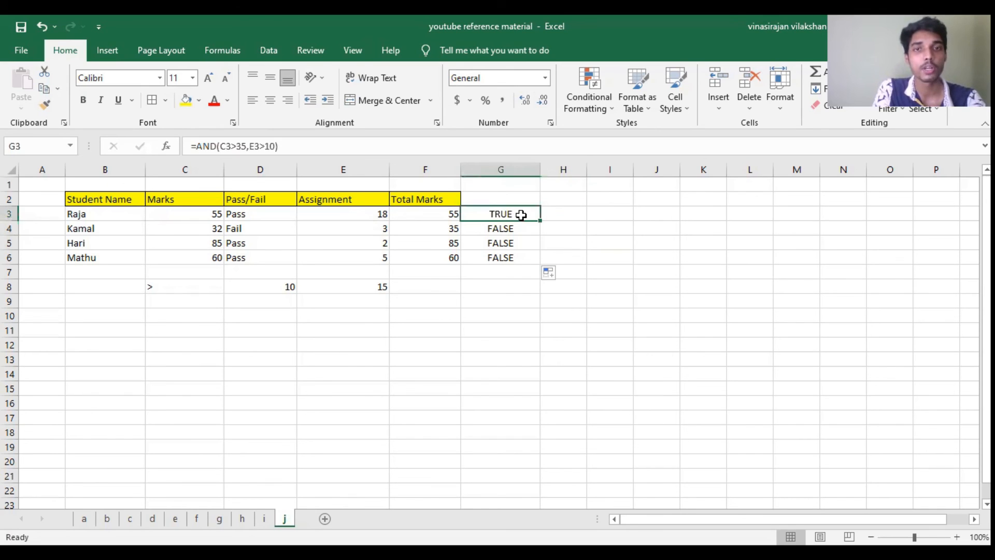
{"action": "double_click", "coordinate": [521, 214]}
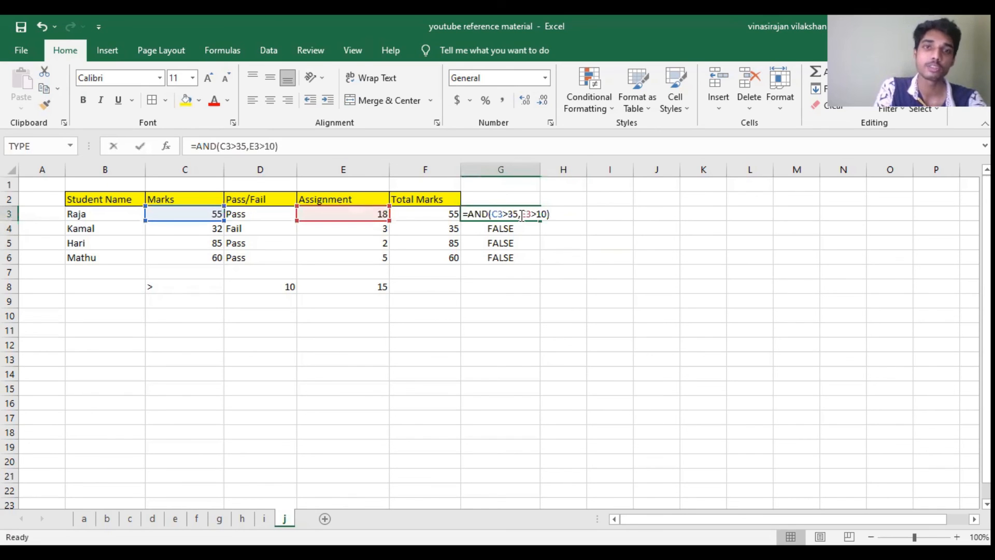
{"action": "left_click", "coordinate": [470, 213]}
{"action": "key", "text": "Return"}
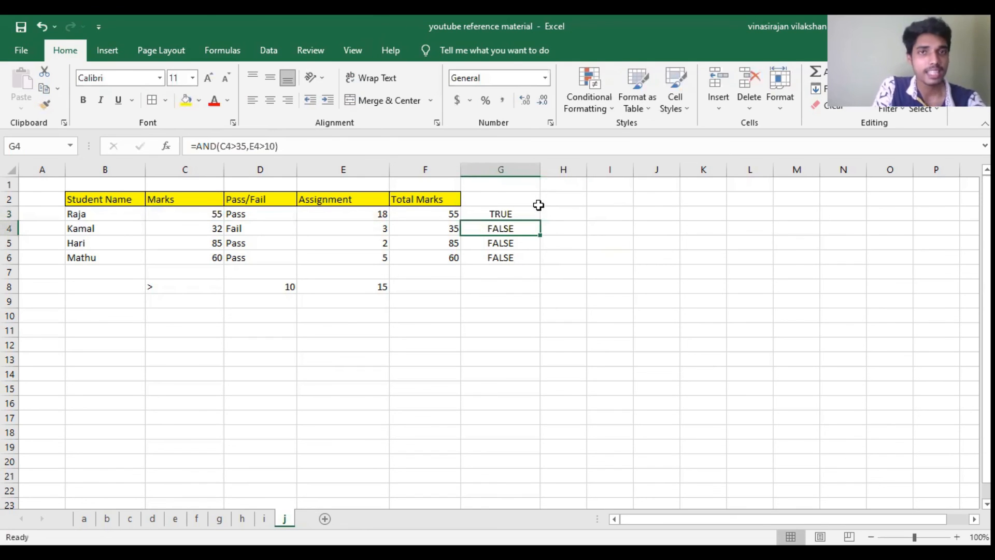
Step: Widen column H and start an OR formula in H3 with C3>=35 as its first condition
{"action": "left_click", "coordinate": [555, 212]}
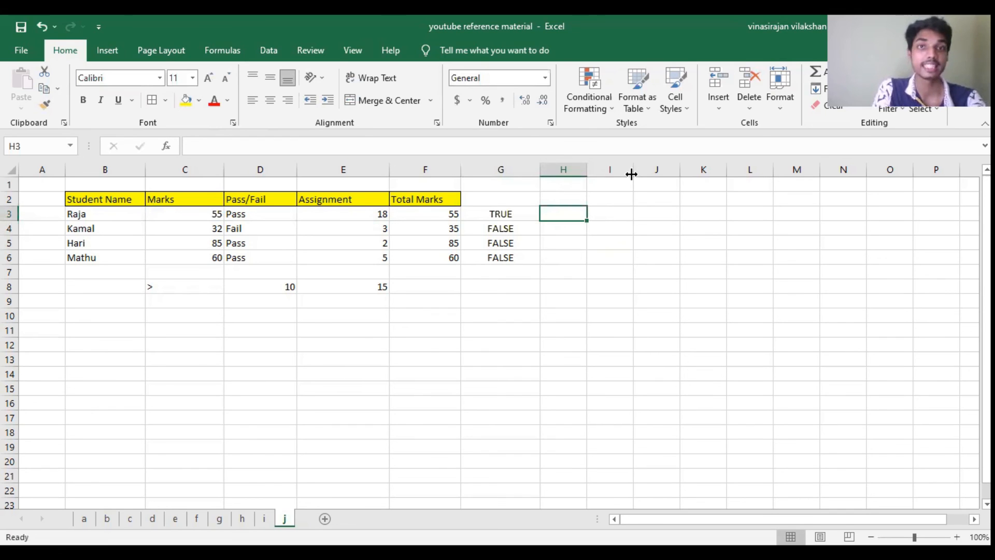
{"action": "left_click_drag", "start_coordinate": [631, 174], "coordinate": [631, 171]}
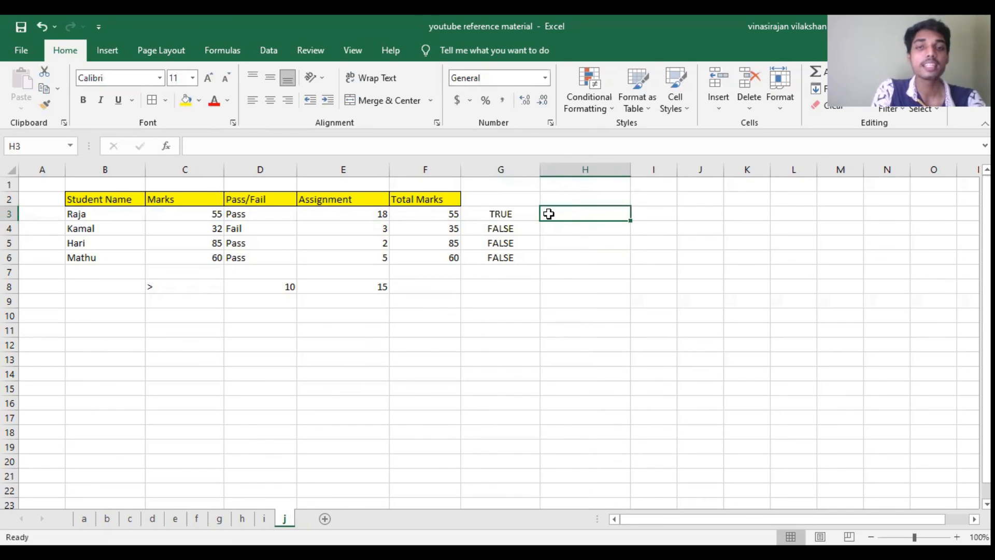
{"action": "type", "text": "="}
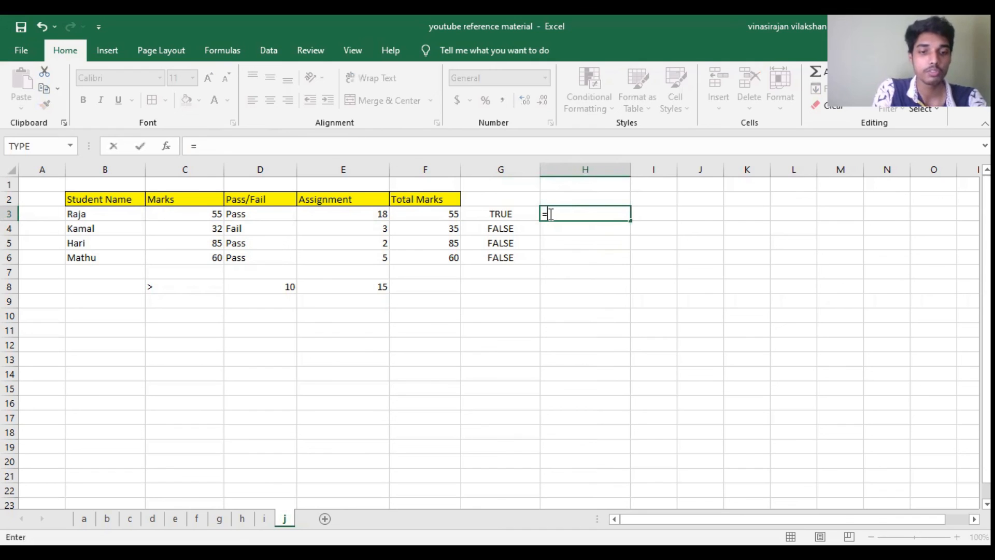
{"action": "type", "text": "OR"}
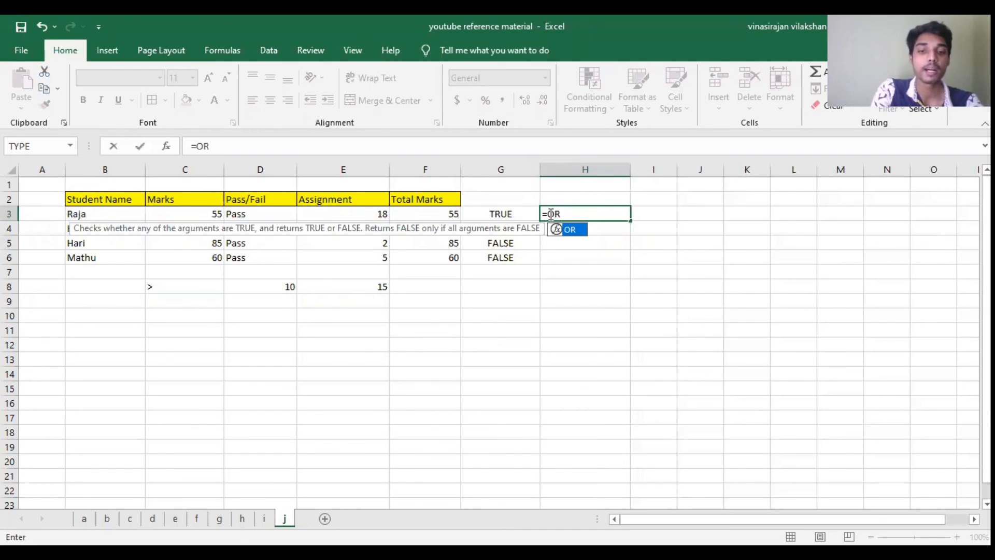
{"action": "type", "text": "("}
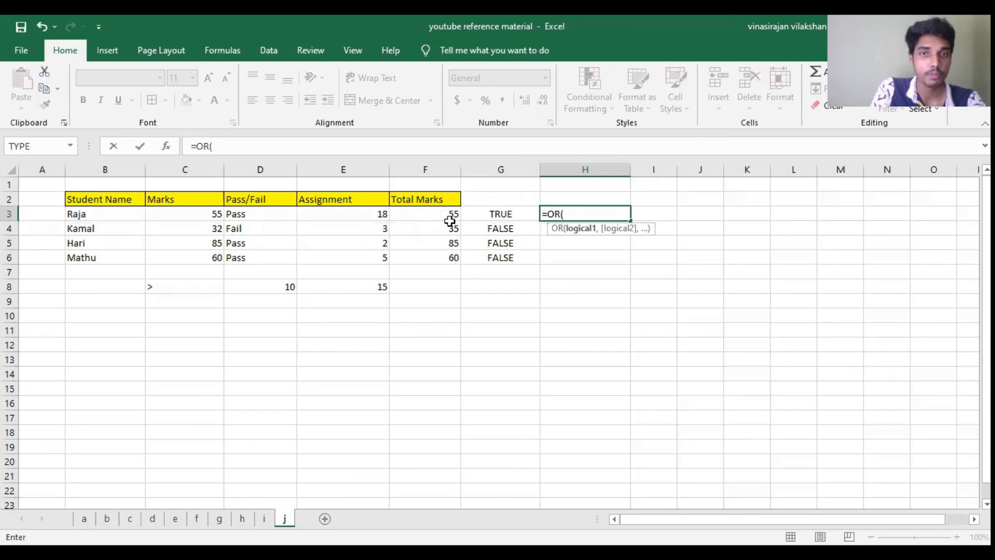
{"action": "left_click", "coordinate": [208, 214]}
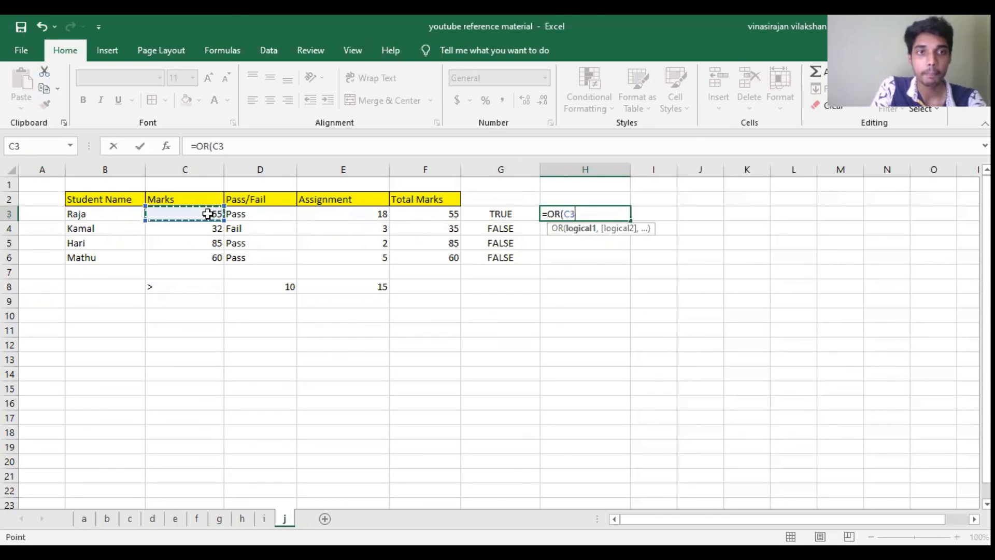
{"action": "type", "text": ">35"}
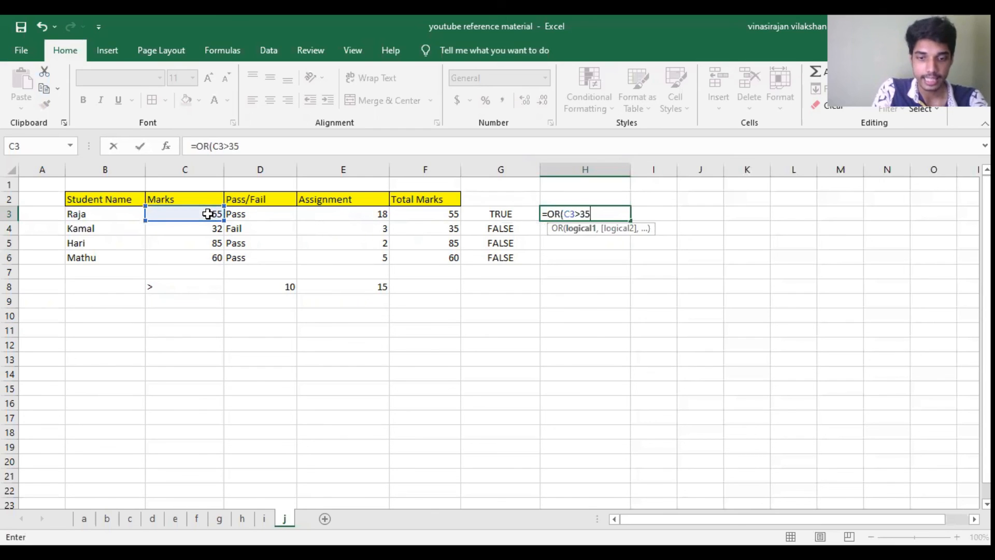
{"action": "type", "text": ","}
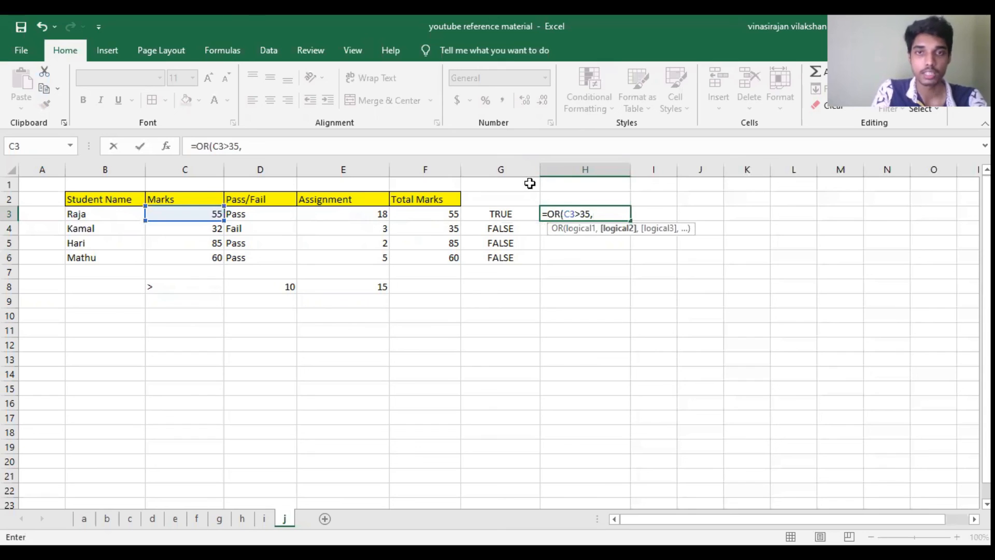
{"action": "left_click", "coordinate": [581, 211]}
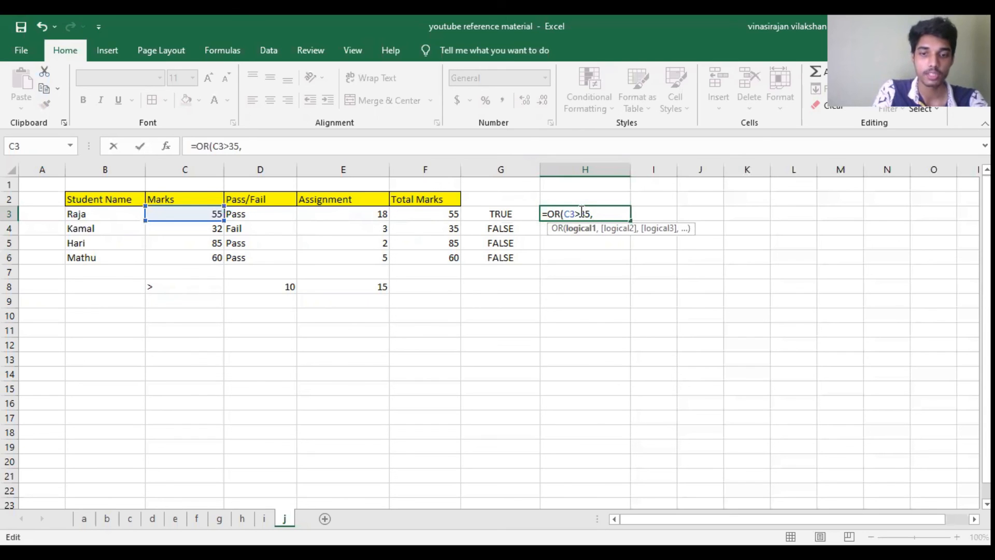
{"action": "type", "text": "="}
{"action": "left_click", "coordinate": [603, 213]}
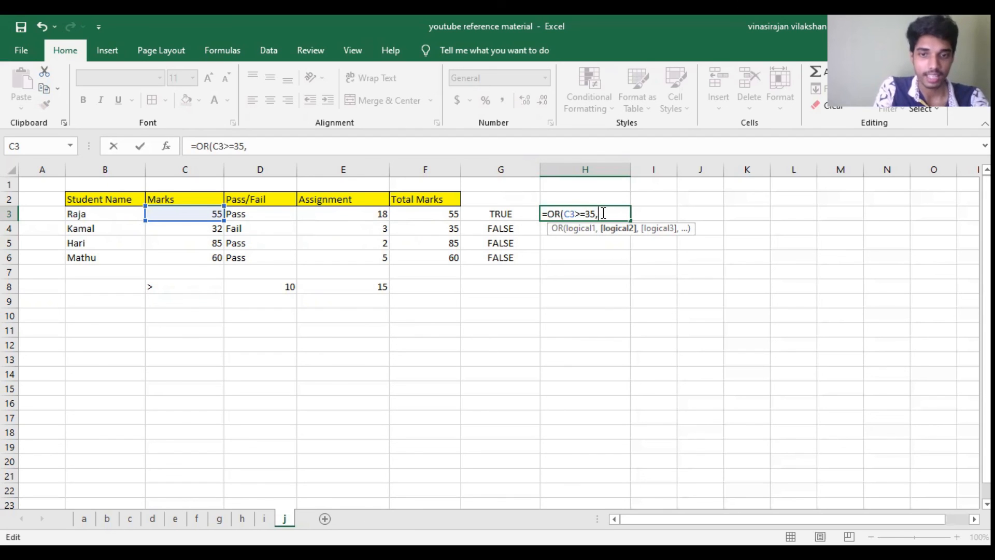
Step: Add E3>=10 as the second condition and complete the OR formula in H3
{"action": "left_click", "coordinate": [381, 214]}
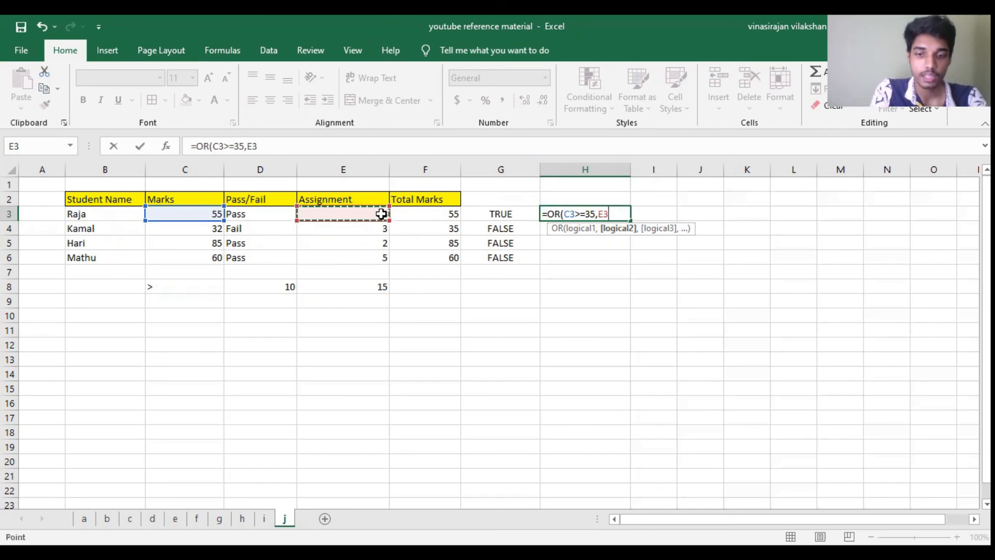
{"action": "type", "text": ">=10)"}
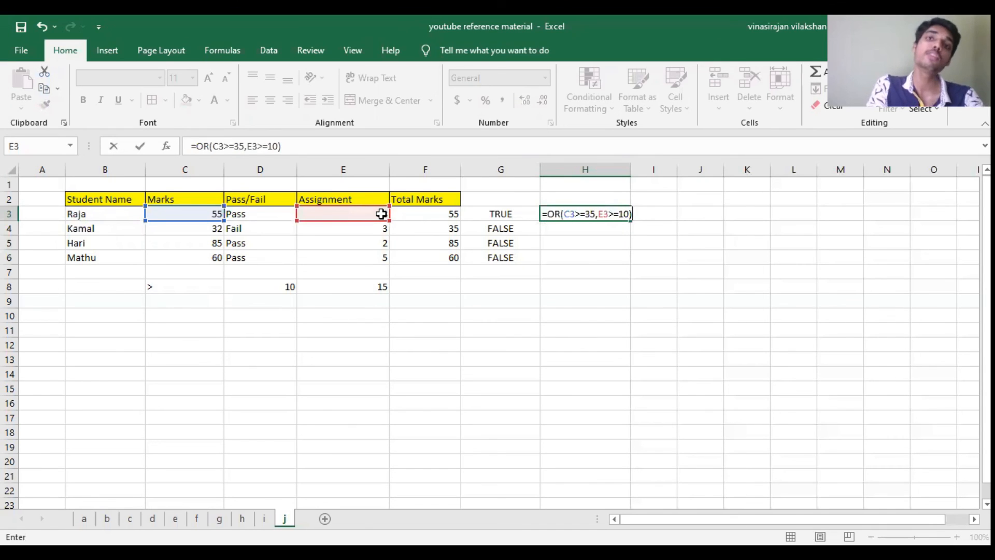
{"action": "key", "text": "Return"}
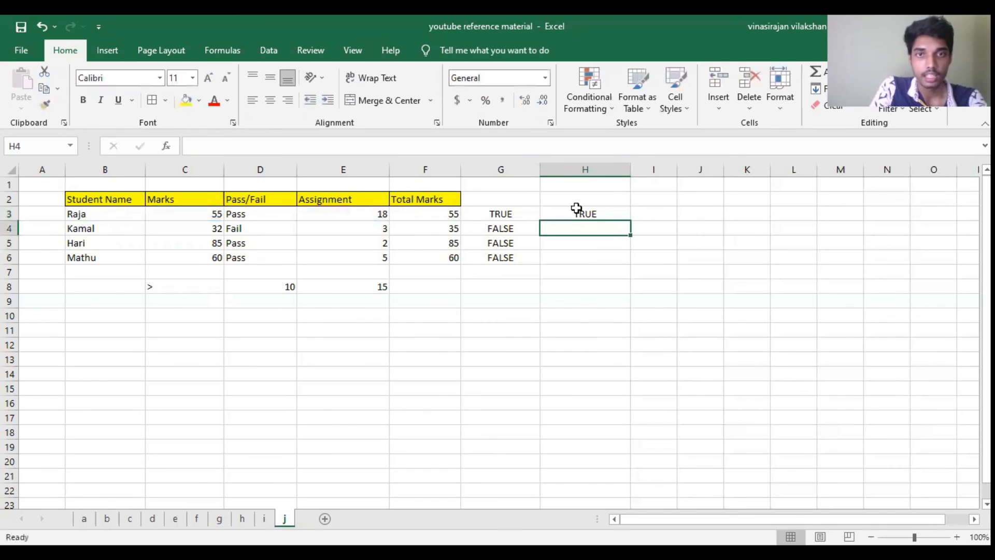
{"action": "left_click", "coordinate": [431, 229]}
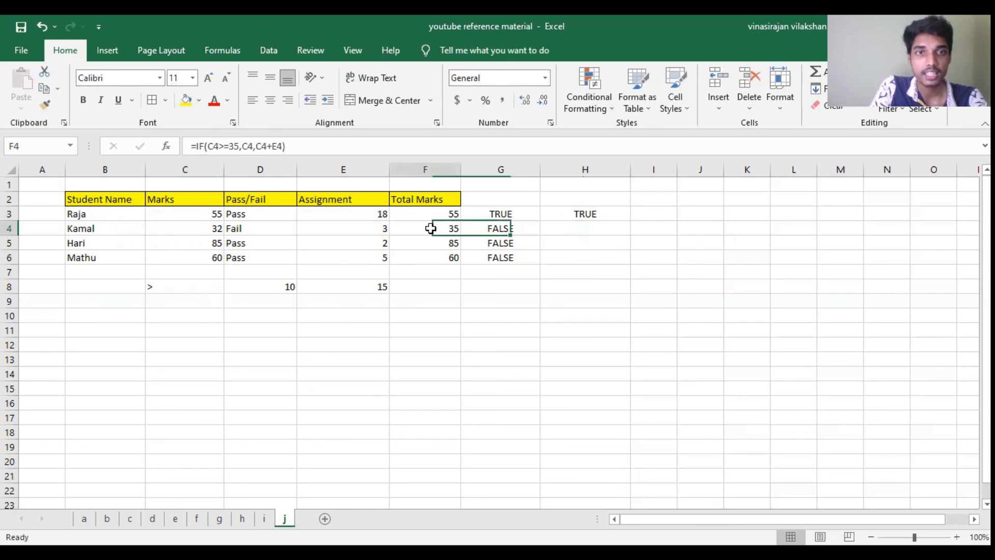
Step: Copy the OR formula from H3 down through H6 for the remaining students
{"action": "left_click", "coordinate": [380, 227]}
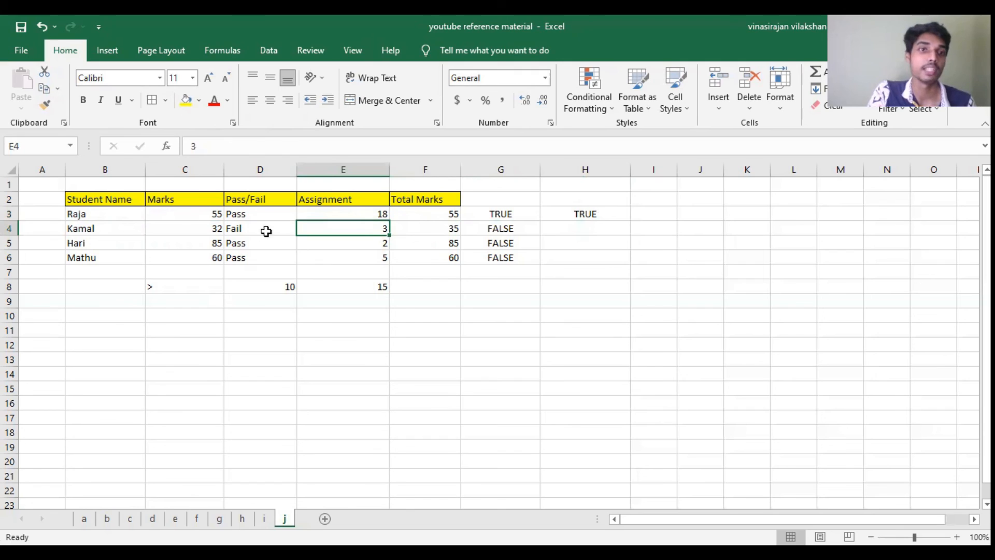
{"action": "left_click", "coordinate": [197, 226]}
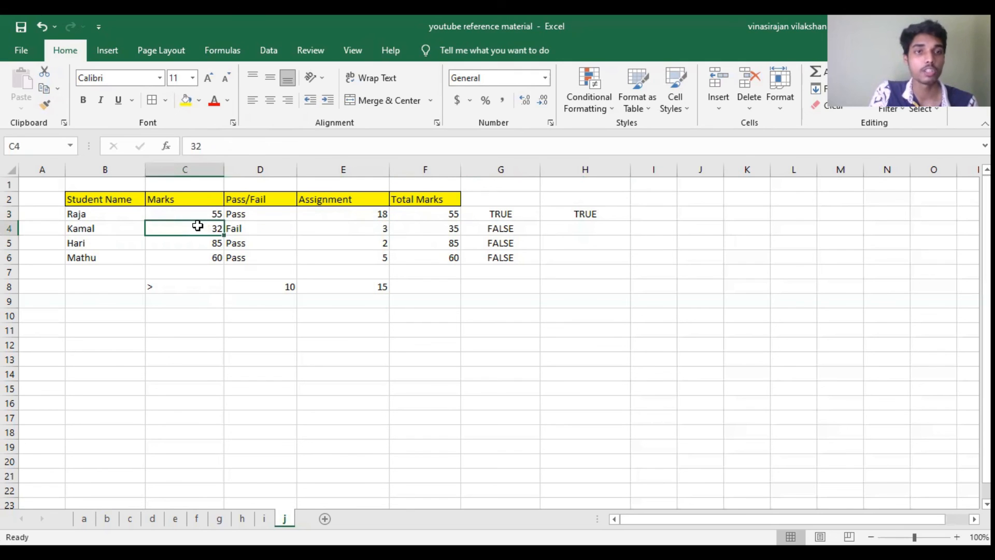
{"action": "left_click_drag", "start_coordinate": [605, 208], "coordinate": [626, 226]}
{"action": "left_click", "coordinate": [622, 215]}
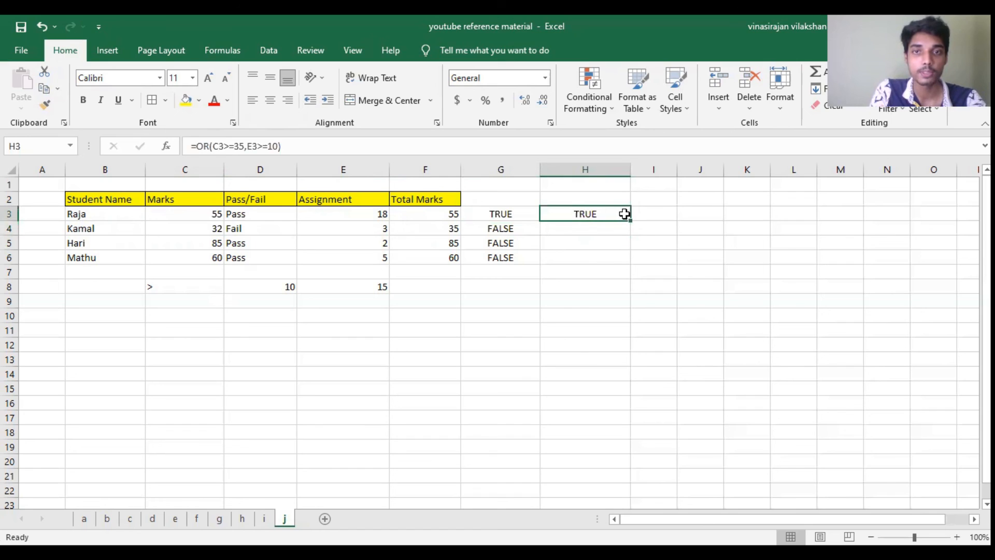
{"action": "left_click_drag", "start_coordinate": [631, 220], "coordinate": [637, 233]}
{"action": "left_click", "coordinate": [666, 240]}
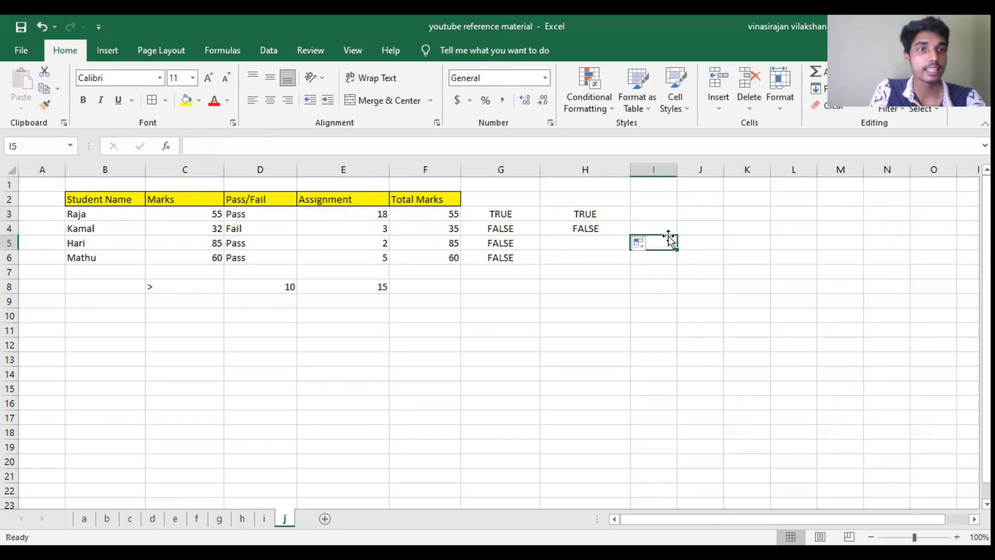
{"action": "left_click", "coordinate": [601, 228]}
{"action": "left_click_drag", "start_coordinate": [630, 235], "coordinate": [630, 264]}
{"action": "left_click", "coordinate": [637, 217]}
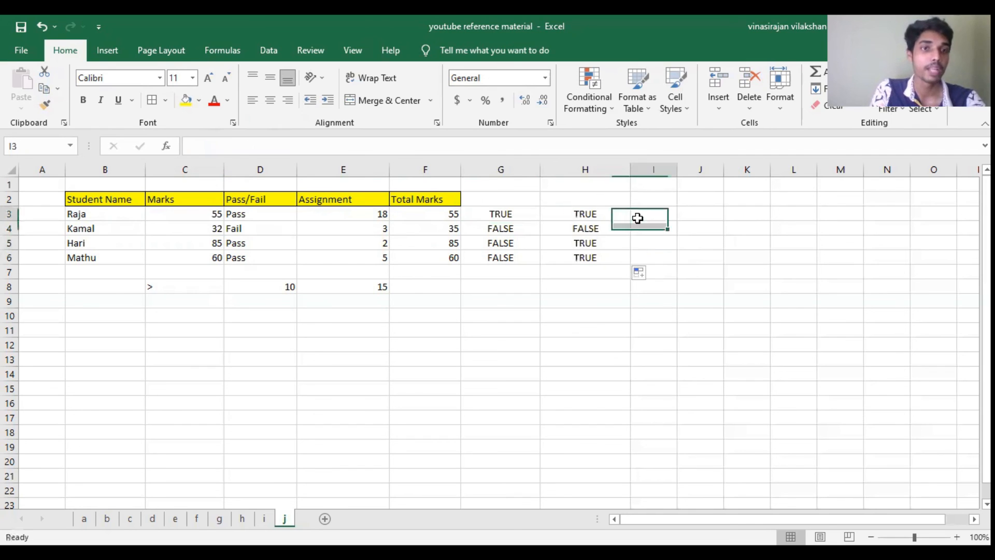
Step: Compare the marks and assignment scores in rows 5 and 6 with the OR results, and examine the conditions of the formula in H3
{"action": "left_click", "coordinate": [216, 244]}
{"action": "left_click", "coordinate": [215, 256]}
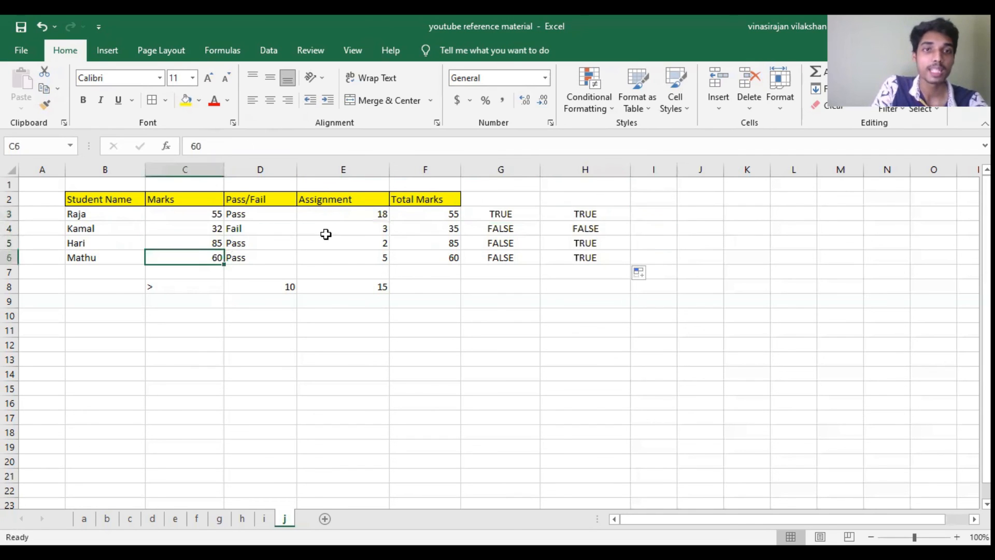
{"action": "left_click", "coordinate": [384, 243]}
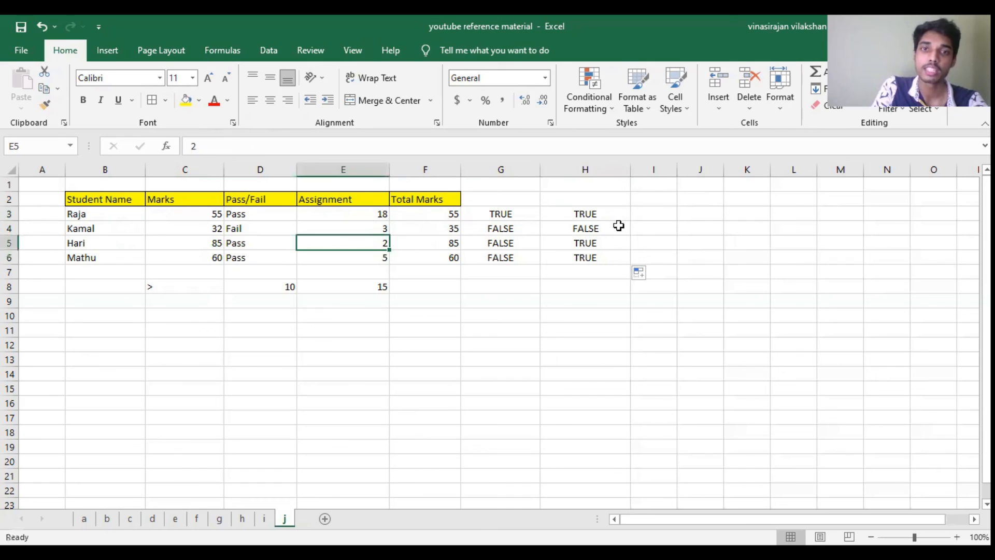
{"action": "left_click", "coordinate": [608, 244]}
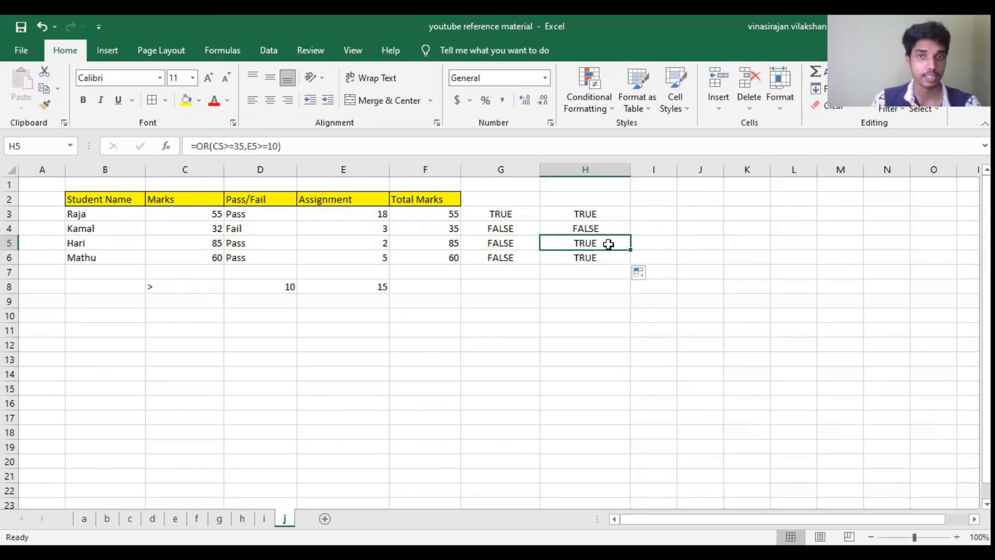
{"action": "double_click", "coordinate": [577, 218]}
{"action": "double_click", "coordinate": [565, 214]}
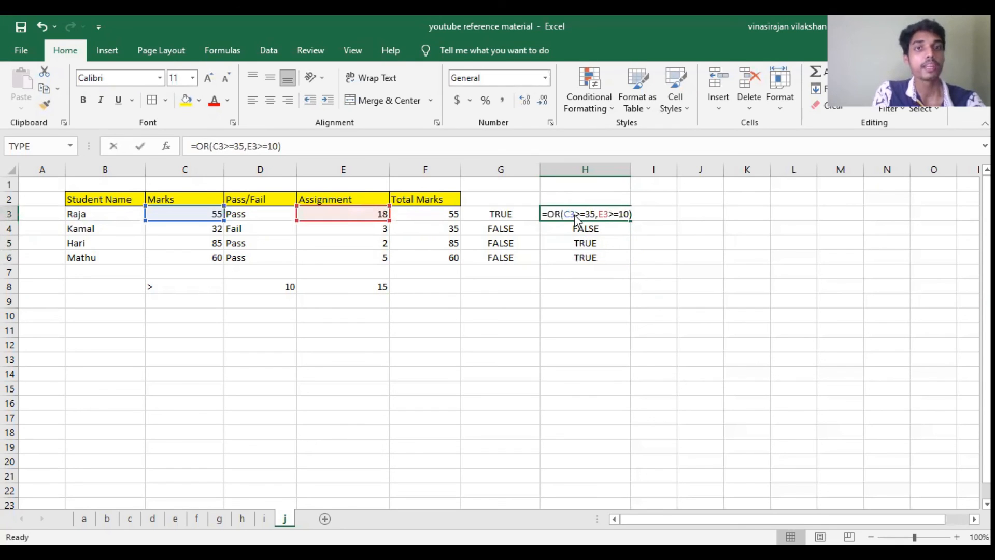
{"action": "left_click", "coordinate": [553, 214]}
{"action": "double_click", "coordinate": [552, 213]}
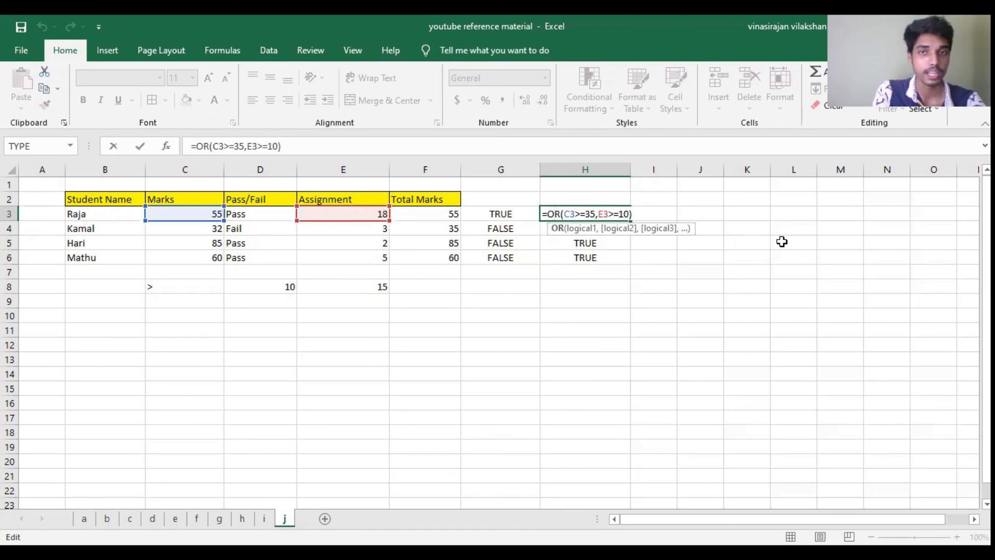
{"action": "key", "text": "Return"}
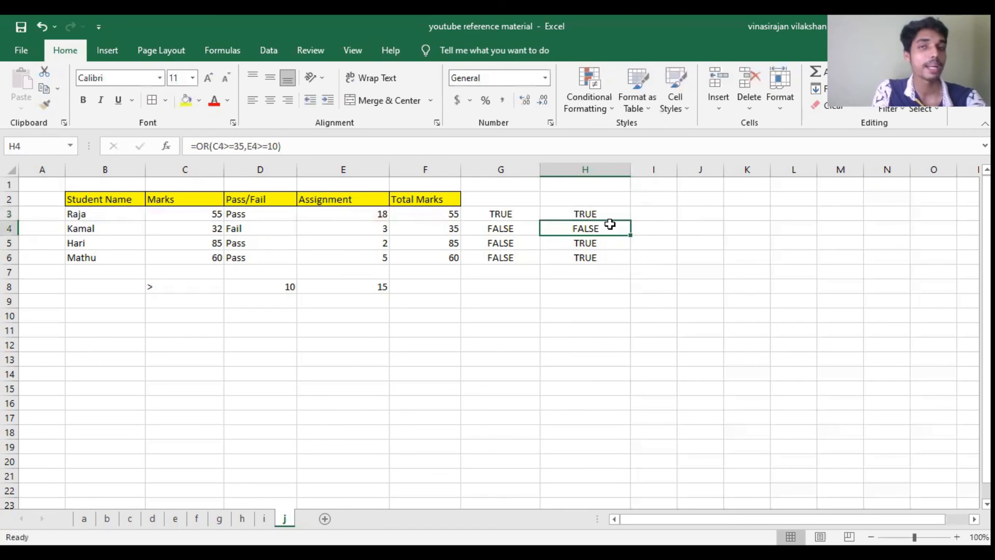